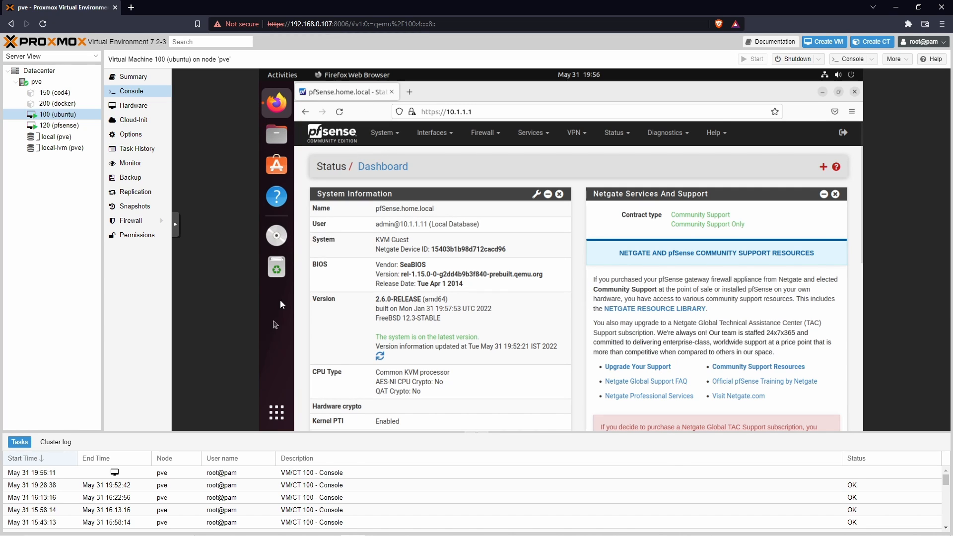
Step: Minimize Firefox, open a terminal from the Ubuntu desktop and change into the test directory
click(824, 94)
right_click(441, 192)
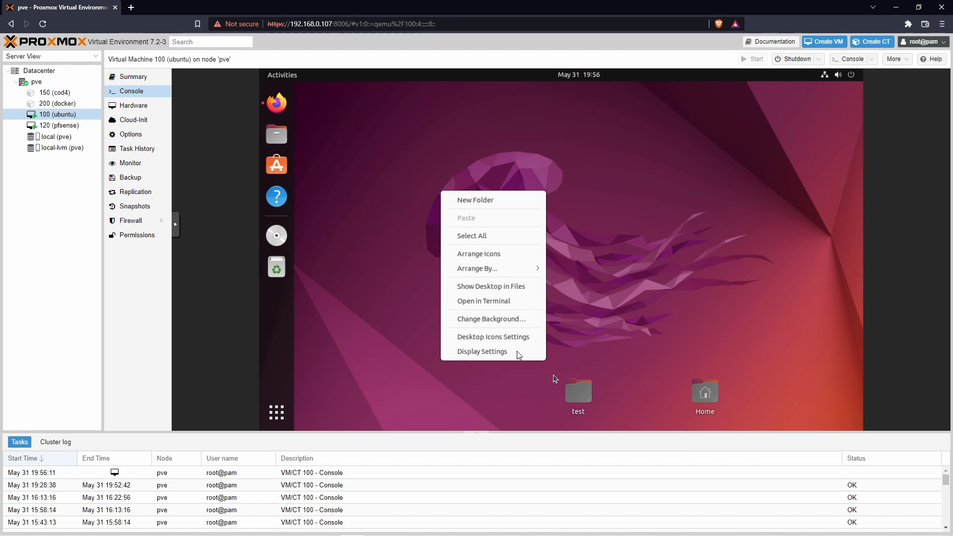
click(497, 301)
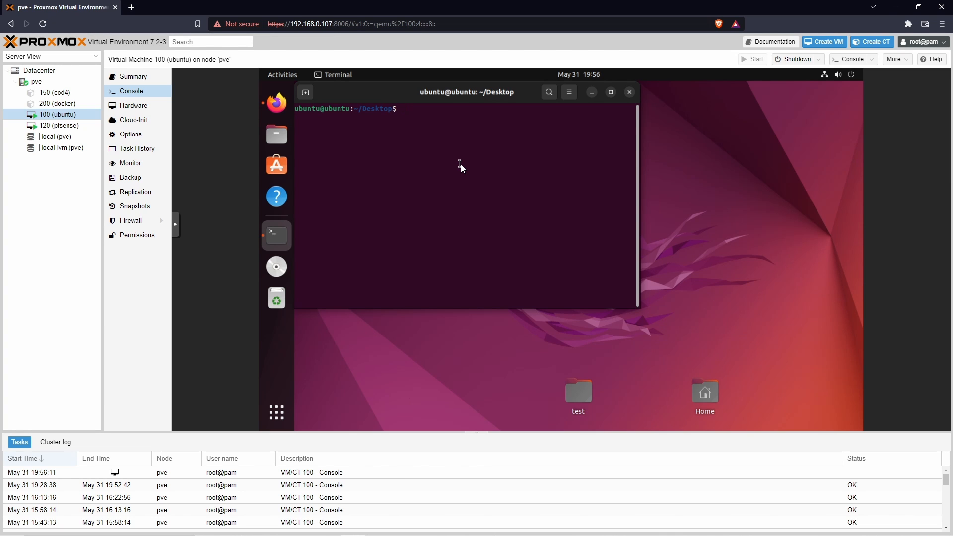
text(cd test/)
key(Return)
Step: Start a Python HTTP server on port 80 with sudo python3 -m http.server 80, entering the sudo password
text(sudo p)
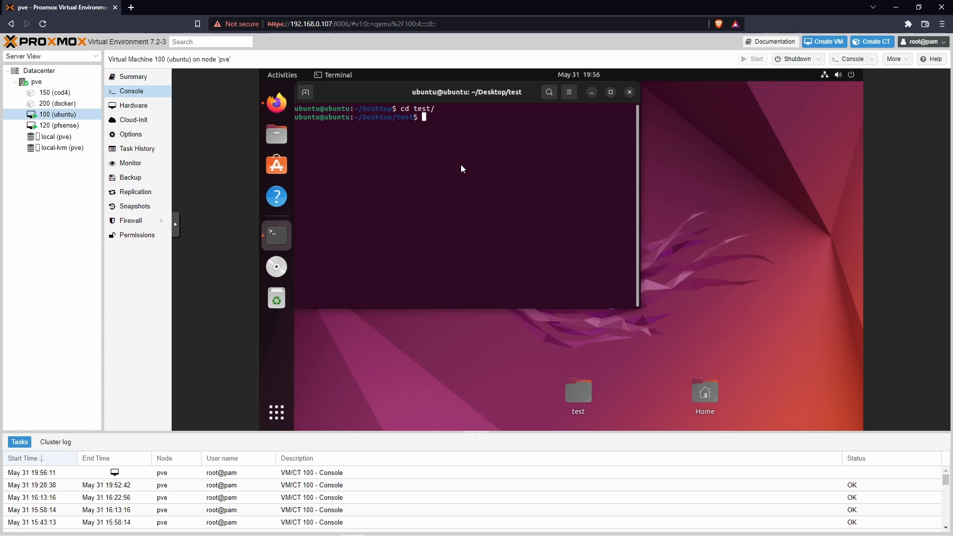
text(ython3 -m ht)
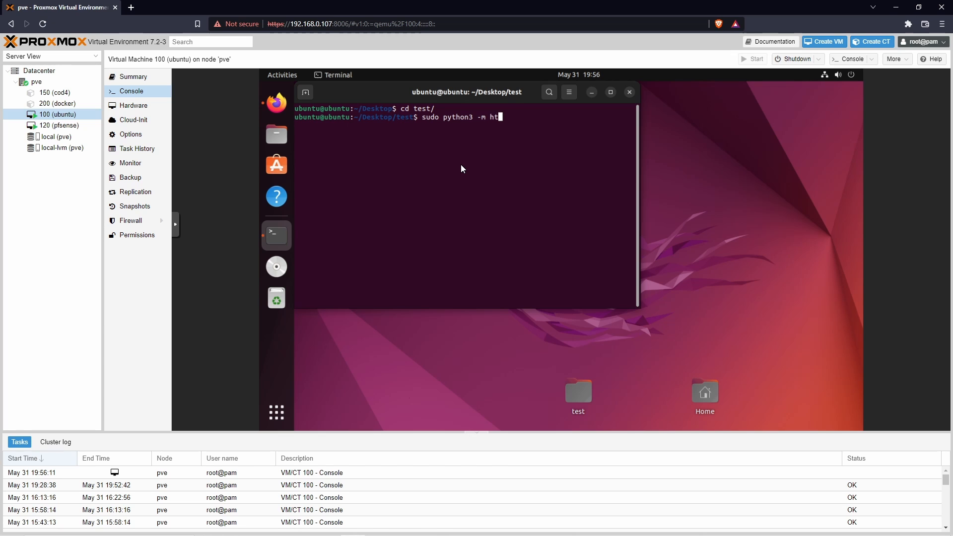
text(tp.server 80)
key(Return)
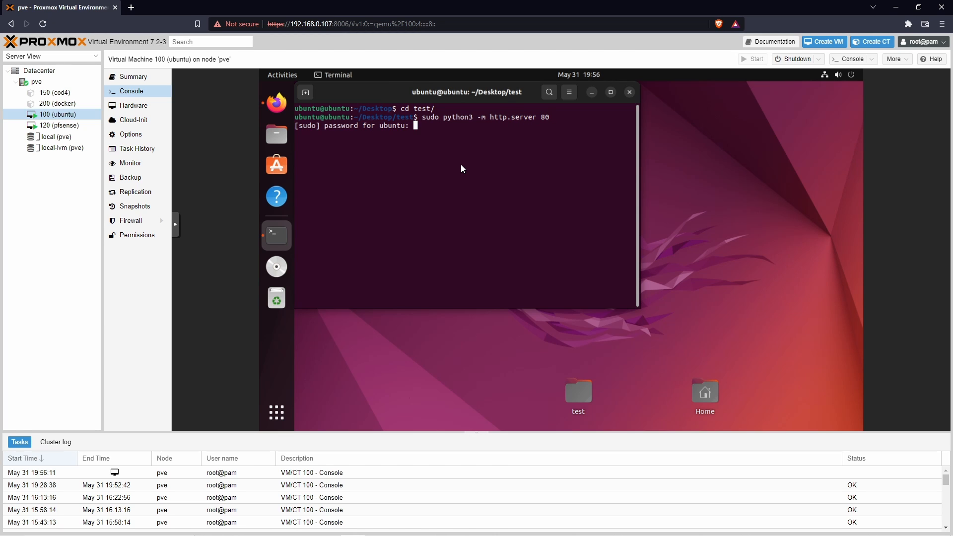
key(Return)
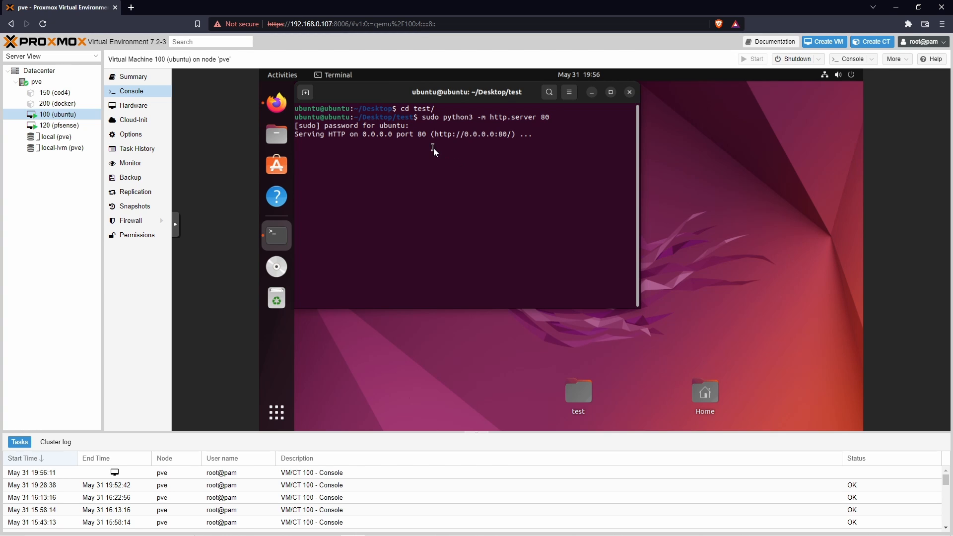
Step: Load localhost in a new Firefox tab on the Ubuntu VM to check the web server
click(276, 103)
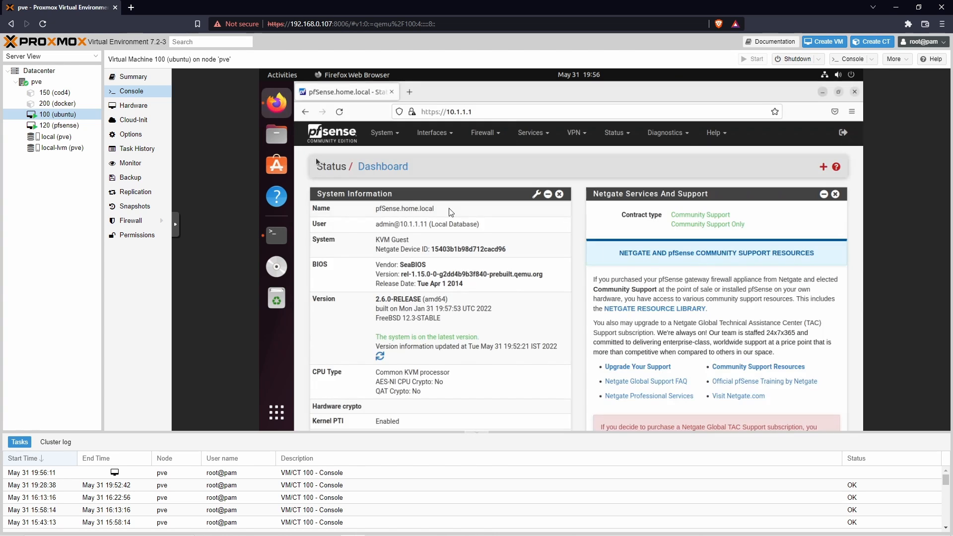
click(410, 91)
click(499, 112)
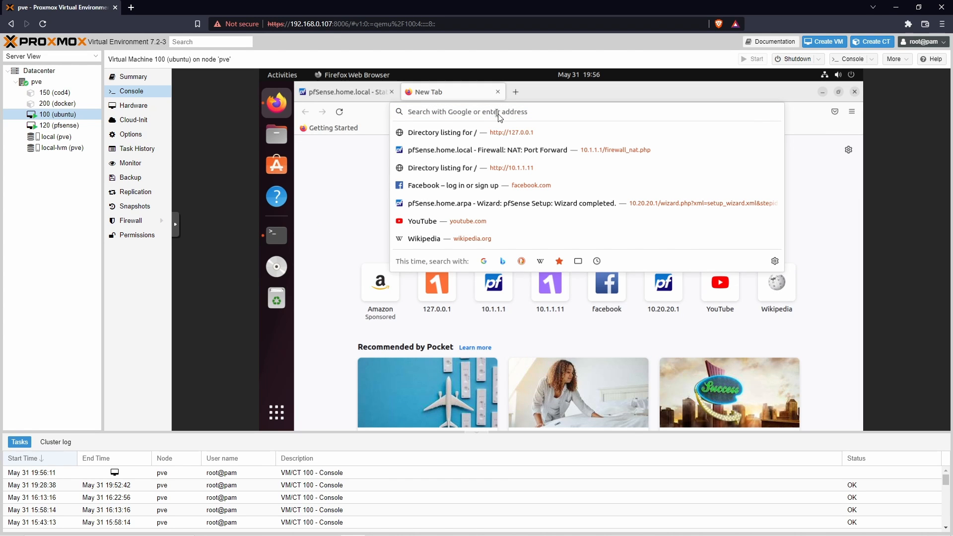
text(localhost)
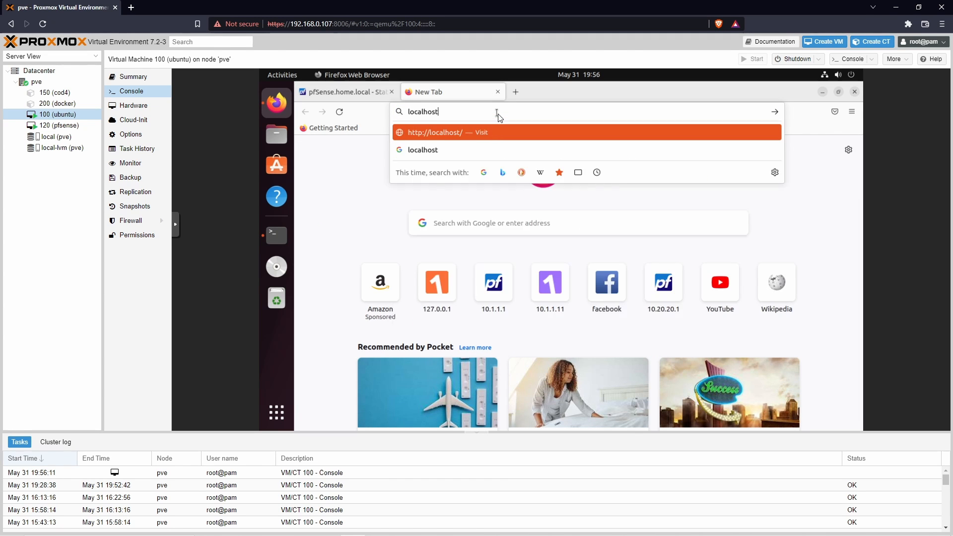
key(Return)
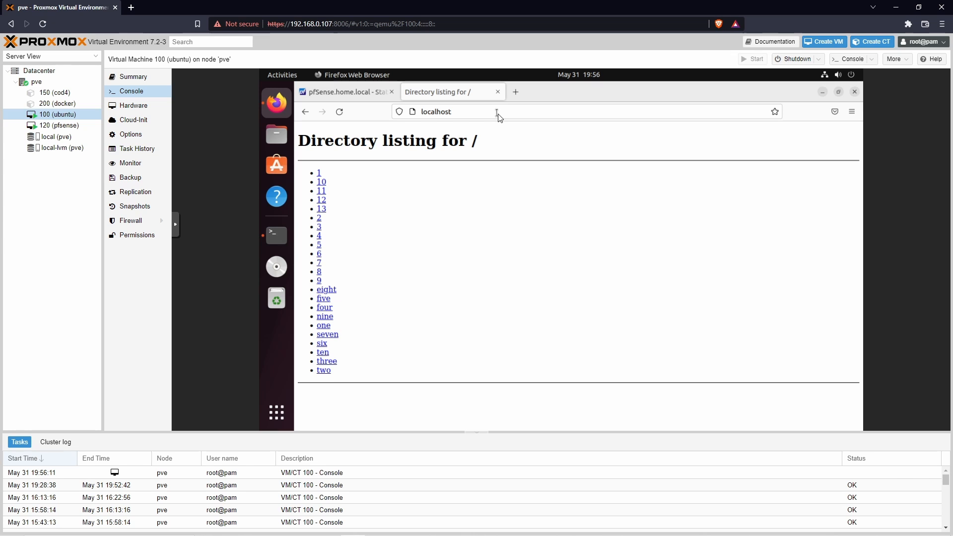
click(499, 115)
click(495, 114)
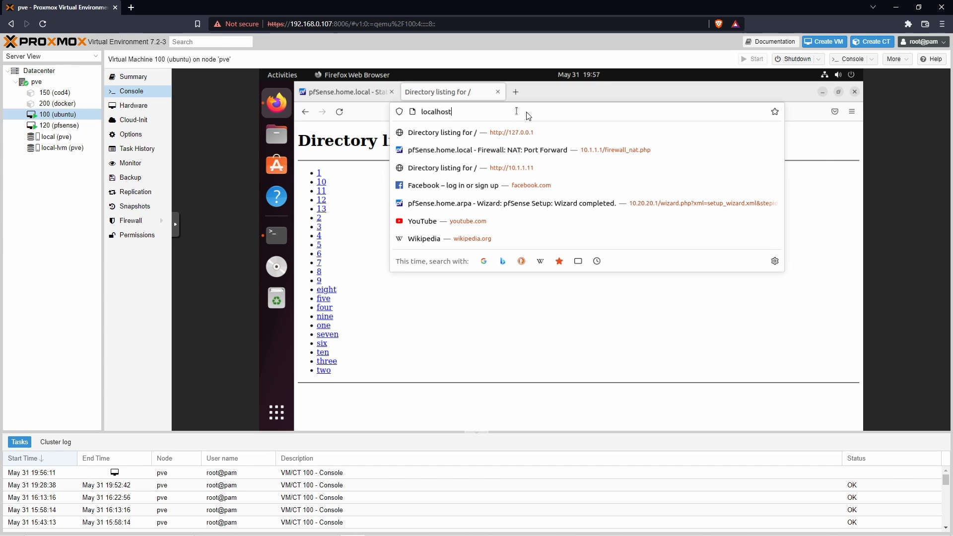
double_click(496, 116)
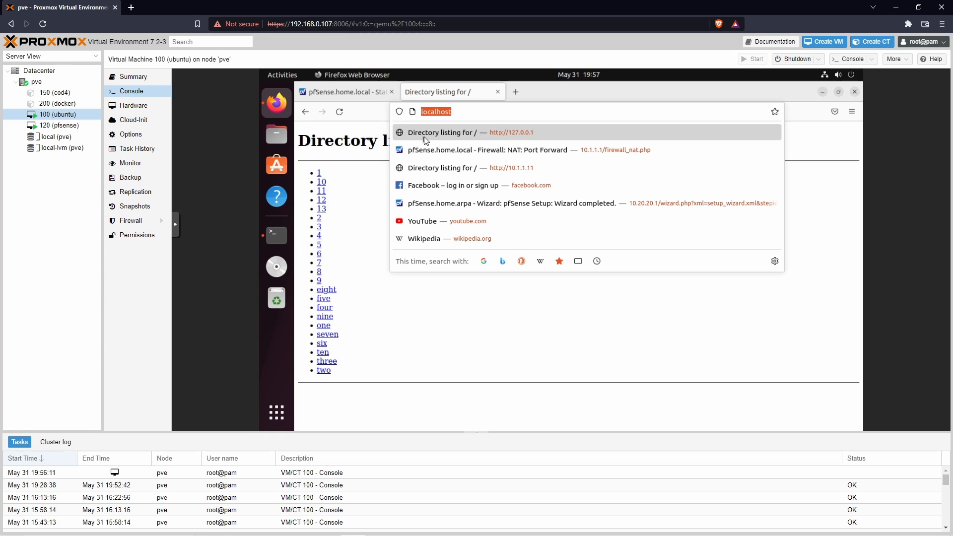
click(419, 304)
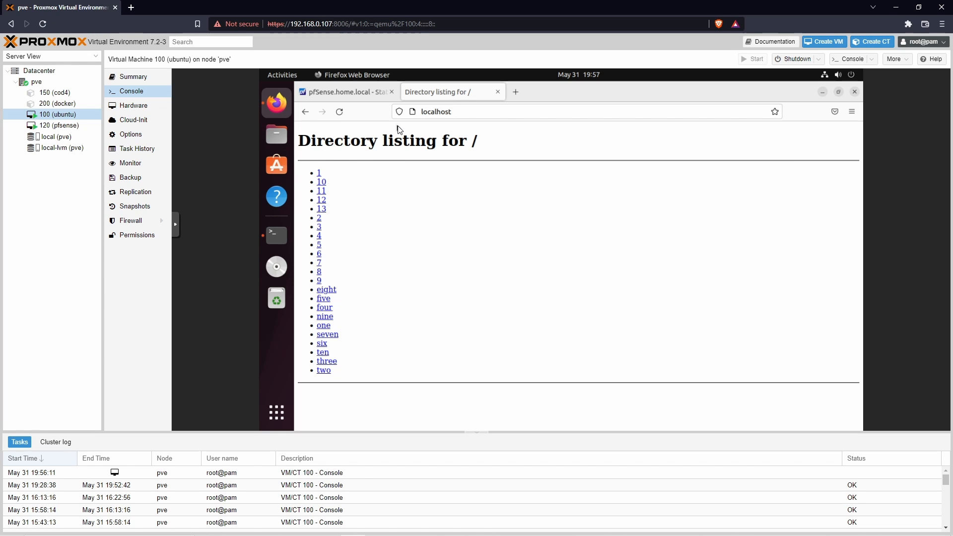
click(485, 113)
click(364, 174)
Step: Try to reach 192.168.0.104 from a new tab in the host's Brave browser, and stop the page load
click(131, 7)
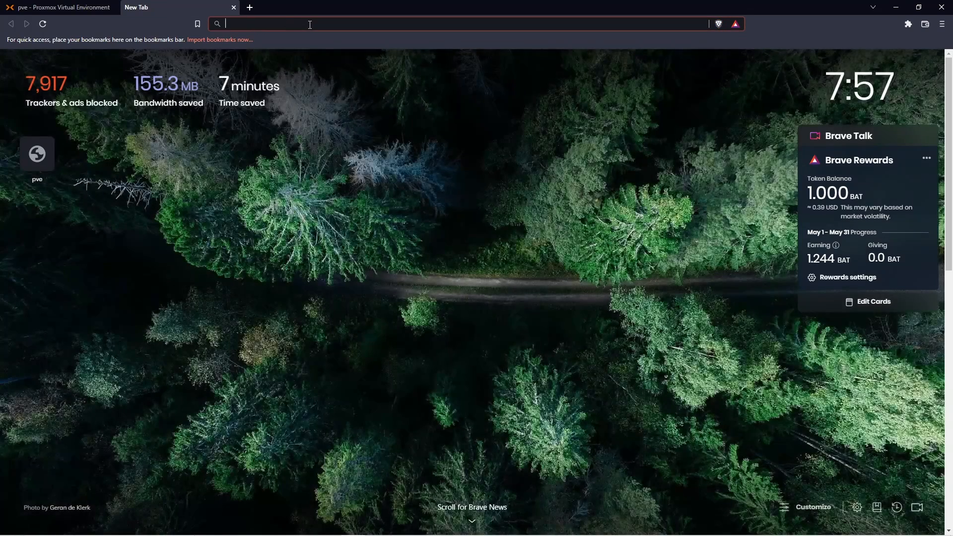
text(192.168)
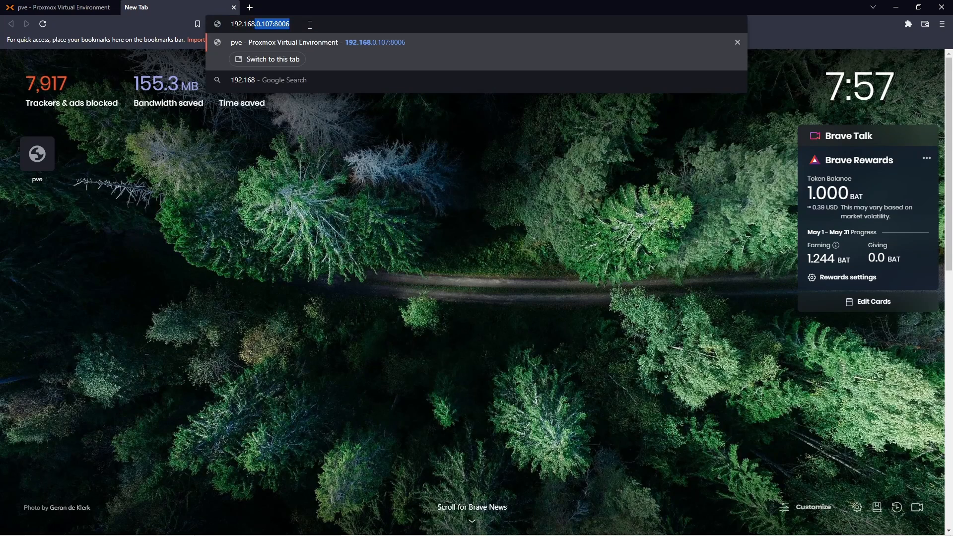
text(.0.104)
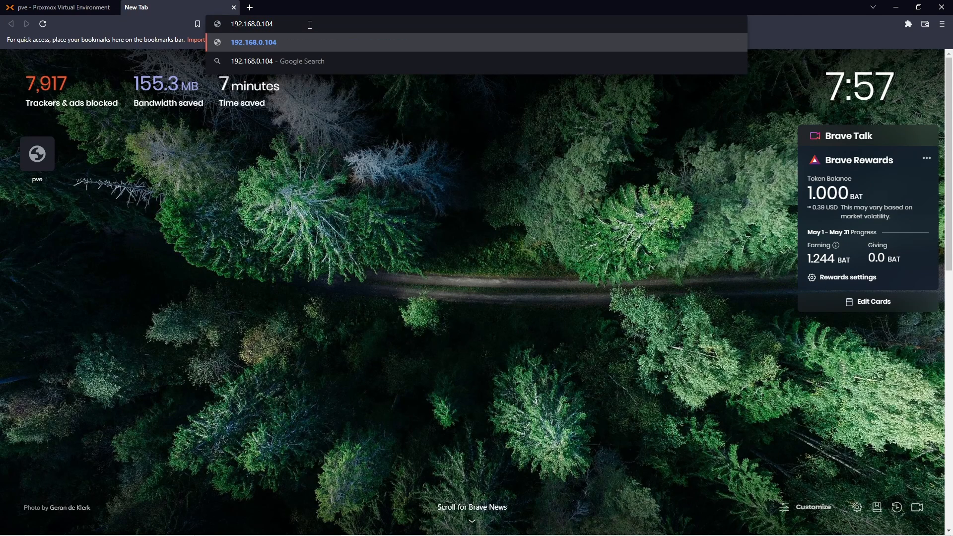
key(Return)
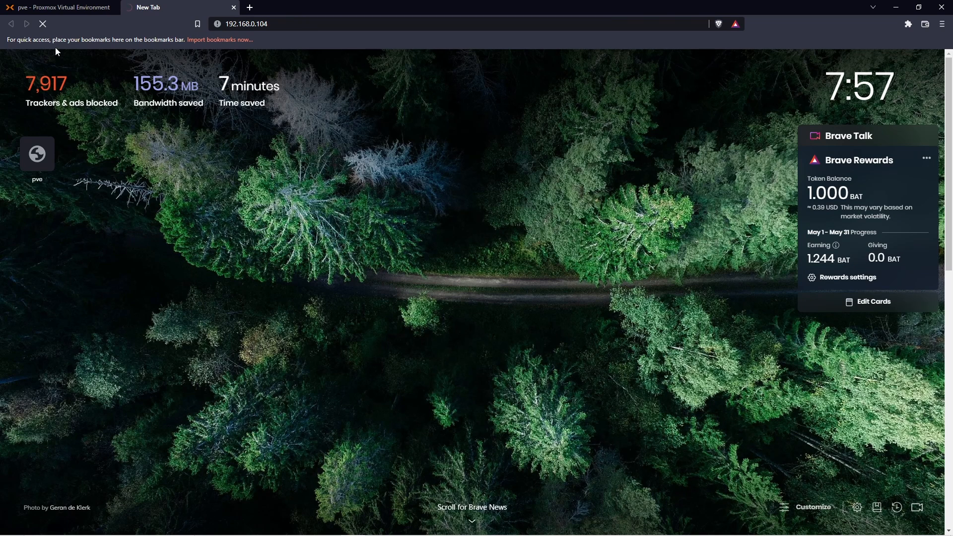
click(42, 23)
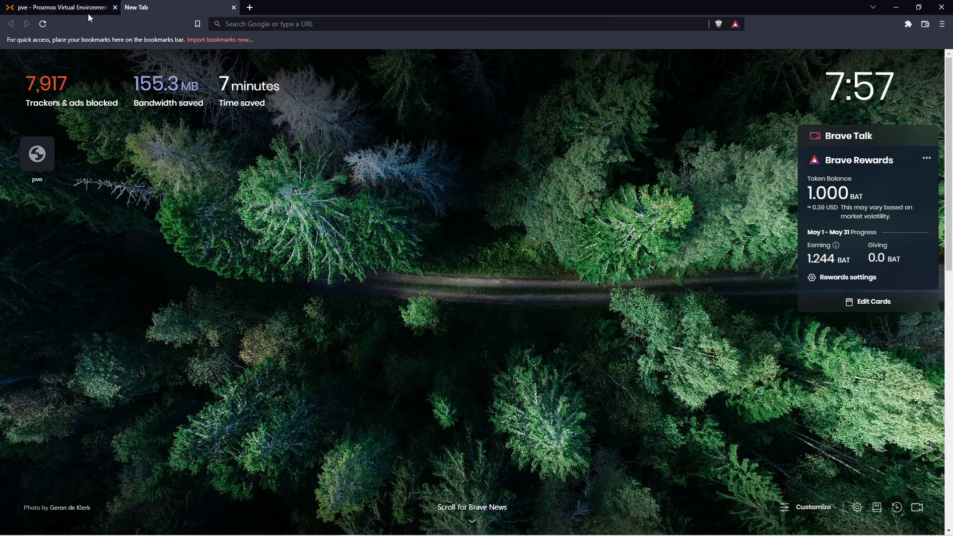
Step: Return to pfSense in the Ubuntu VM's Firefox and add a NAT port forward rule at the top of the list
click(88, 14)
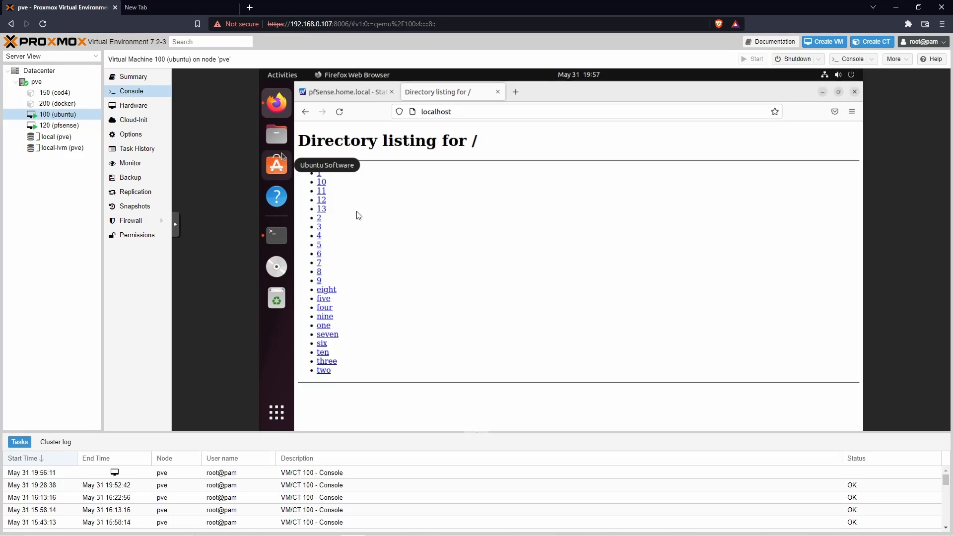
click(353, 92)
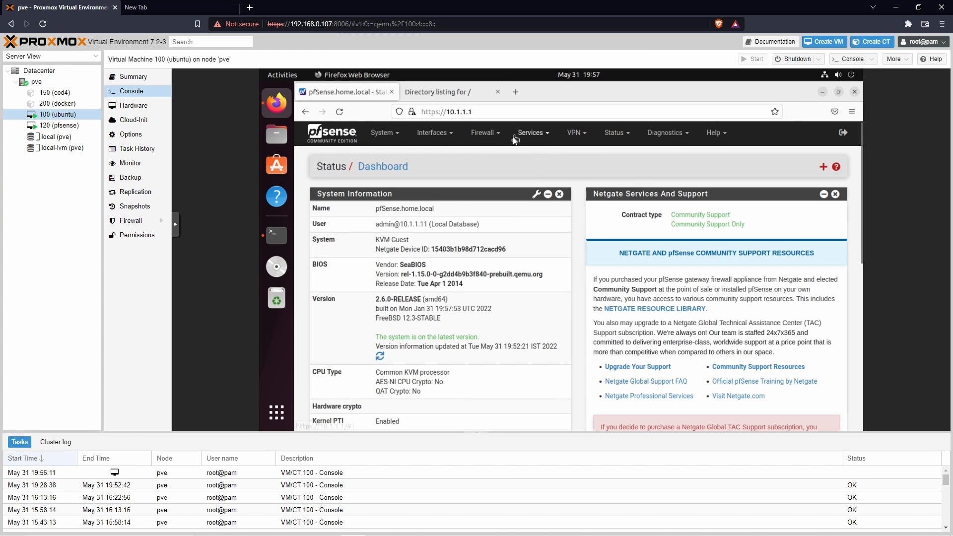
click(491, 135)
click(477, 170)
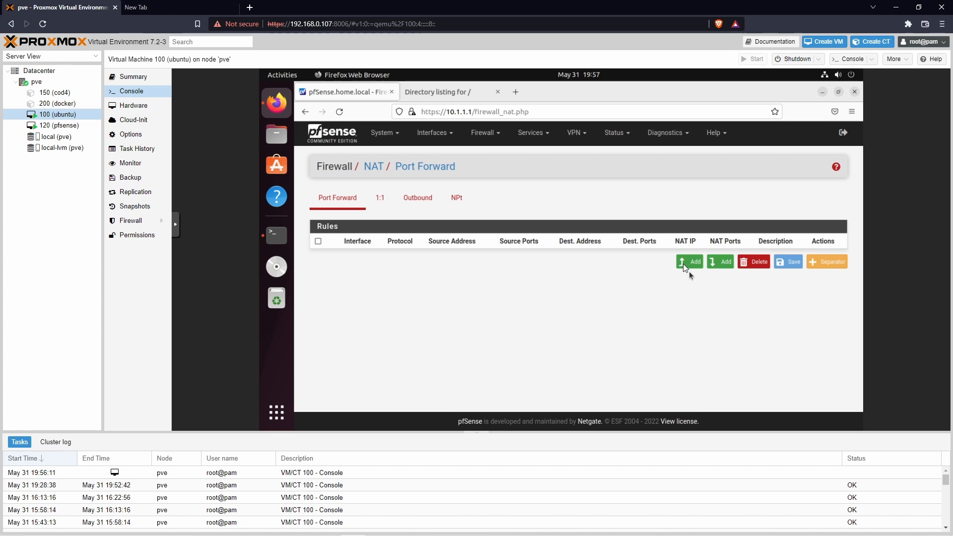
click(684, 267)
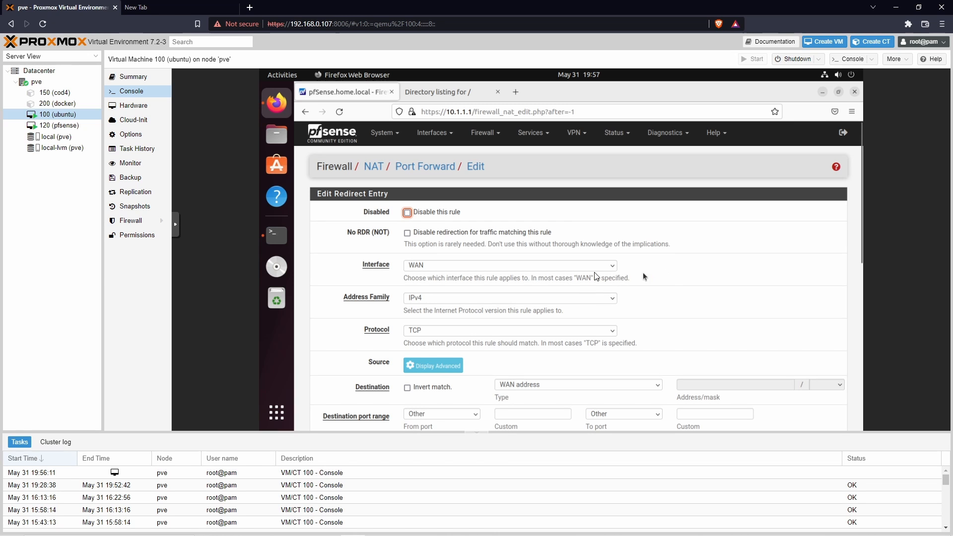
Step: Choose TCP as the protocol of the port forward rule
scroll(676, 273, down, 3)
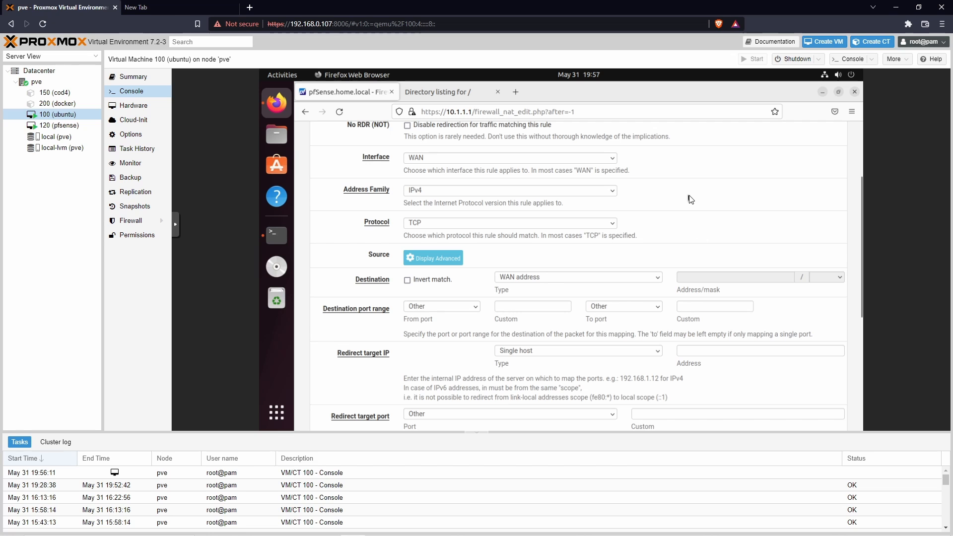
click(613, 225)
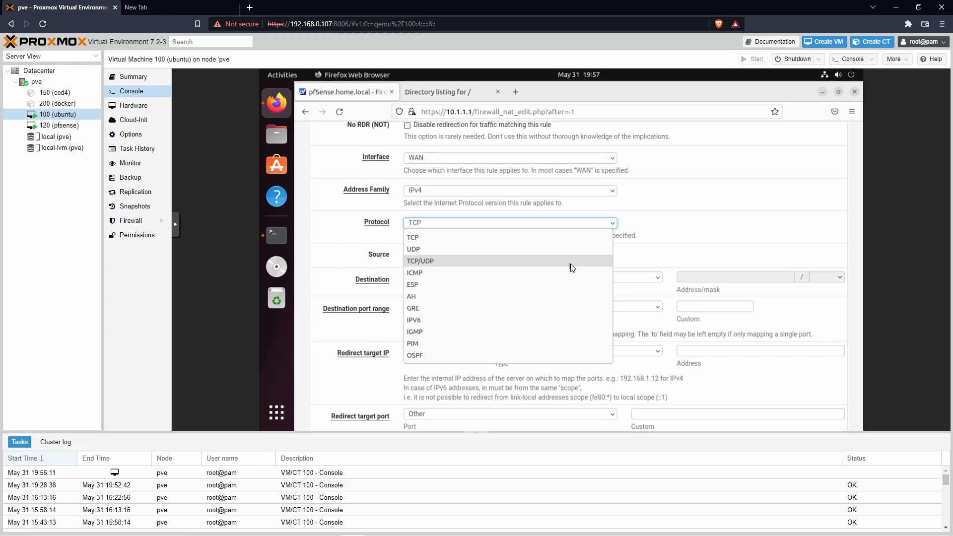
click(454, 239)
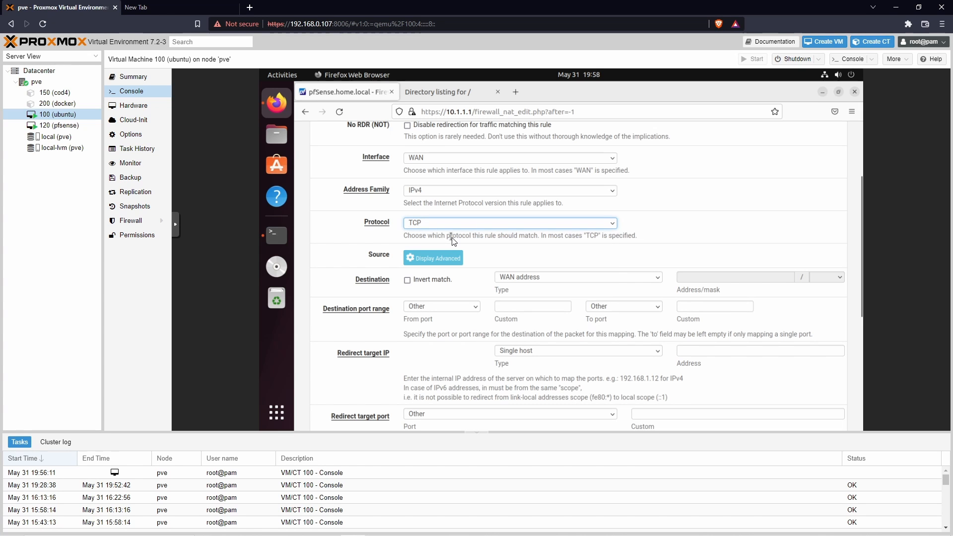
Step: Set the rule's destination port range to custom ports from 10 to 80
scroll(454, 240, down, 2)
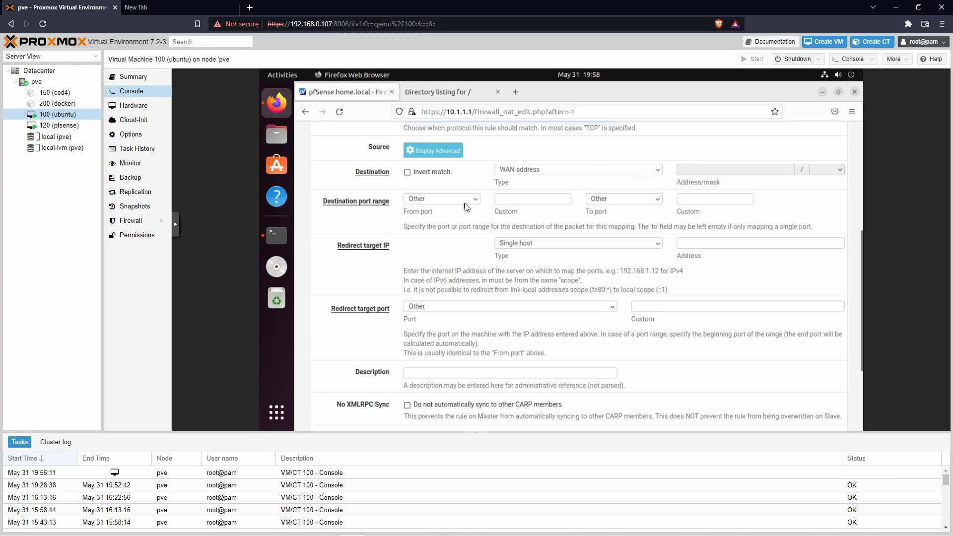
click(552, 201)
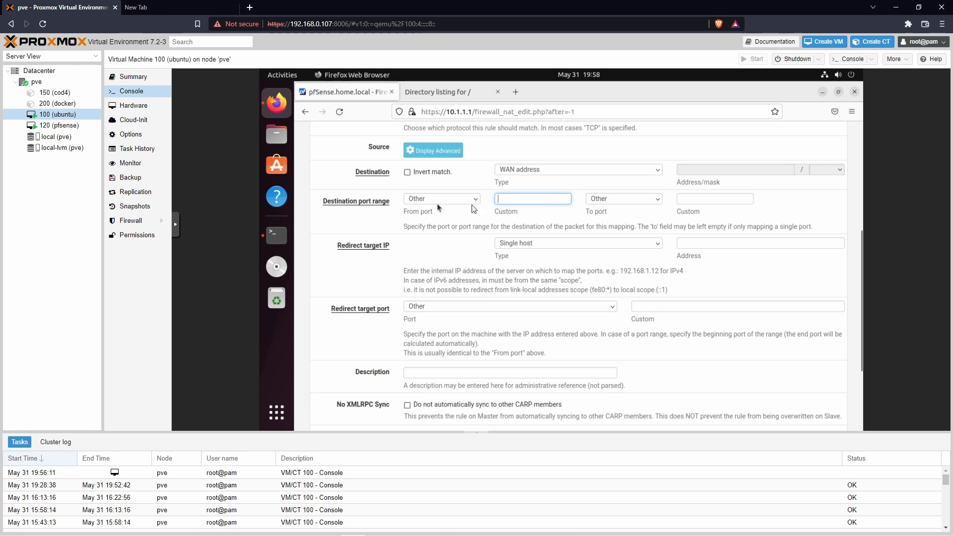
click(516, 200)
text(10)
click(716, 199)
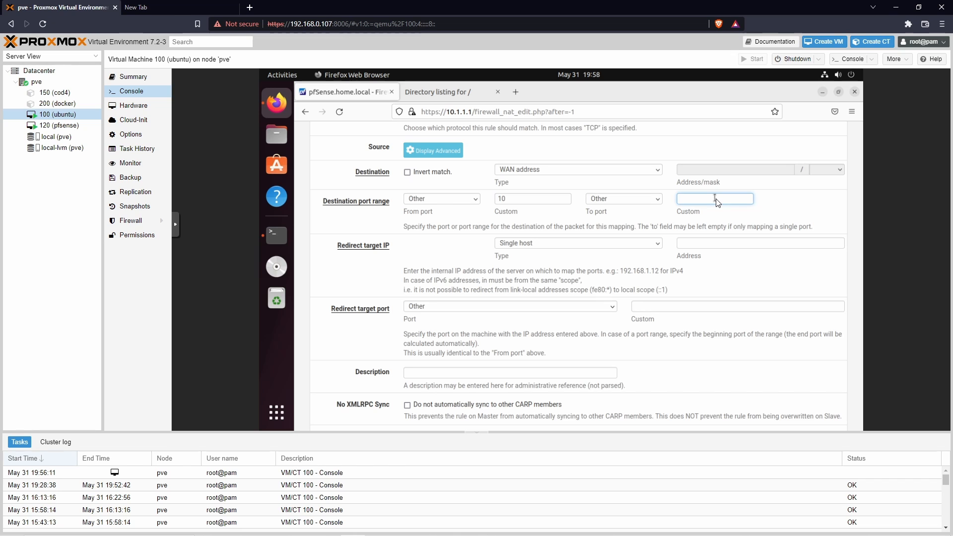
click(770, 207)
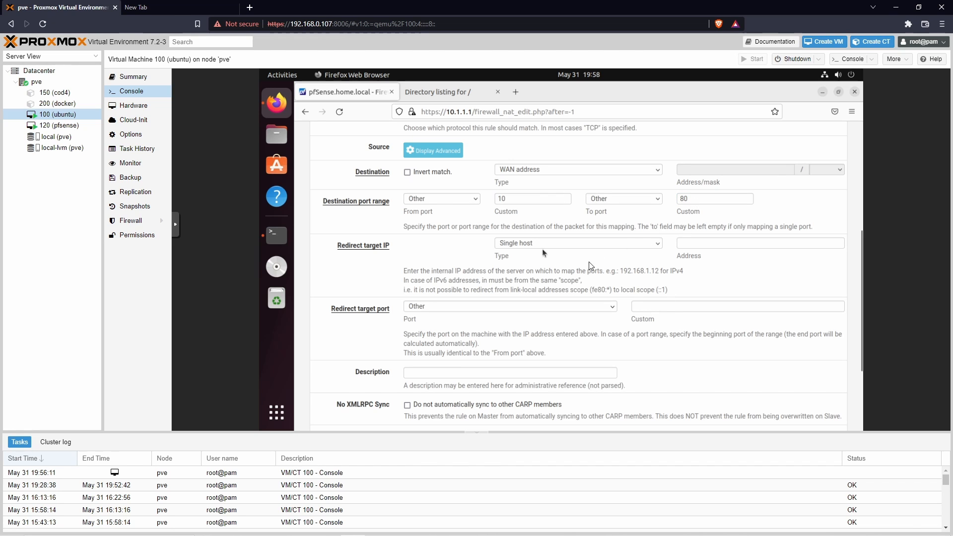
Step: Set the redirect target port to custom port 80
click(695, 307)
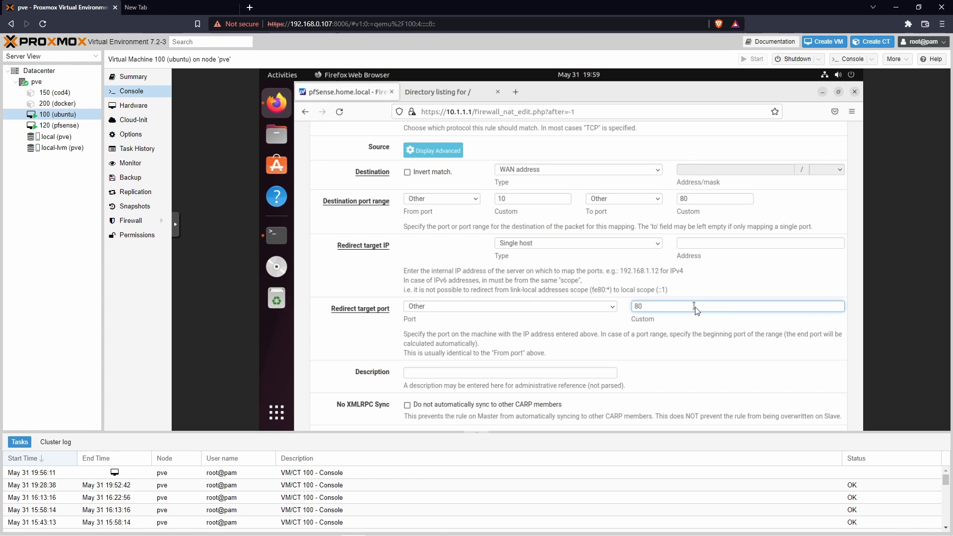
click(705, 332)
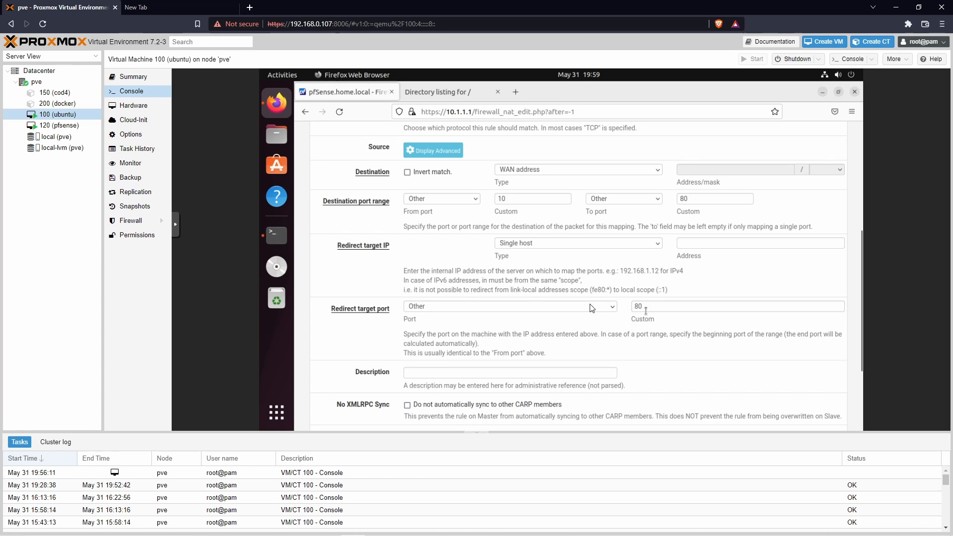
click(664, 312)
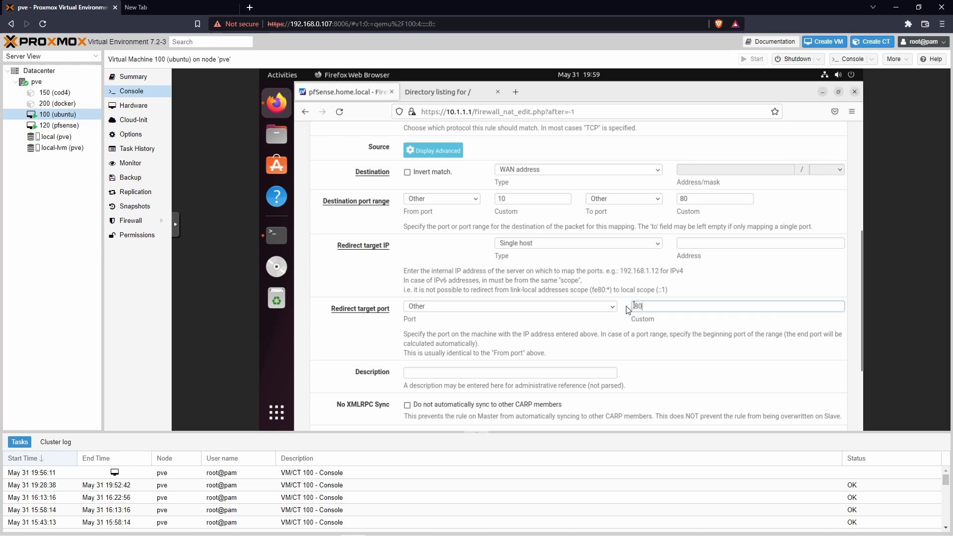
click(674, 335)
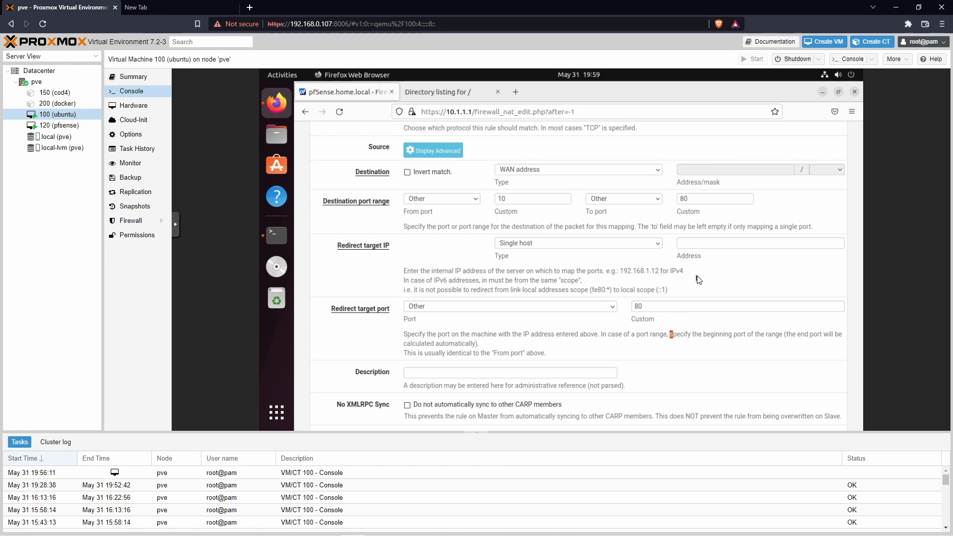
Step: Look up the Ubuntu VM's IP address by running ip a in a new terminal tab
click(715, 243)
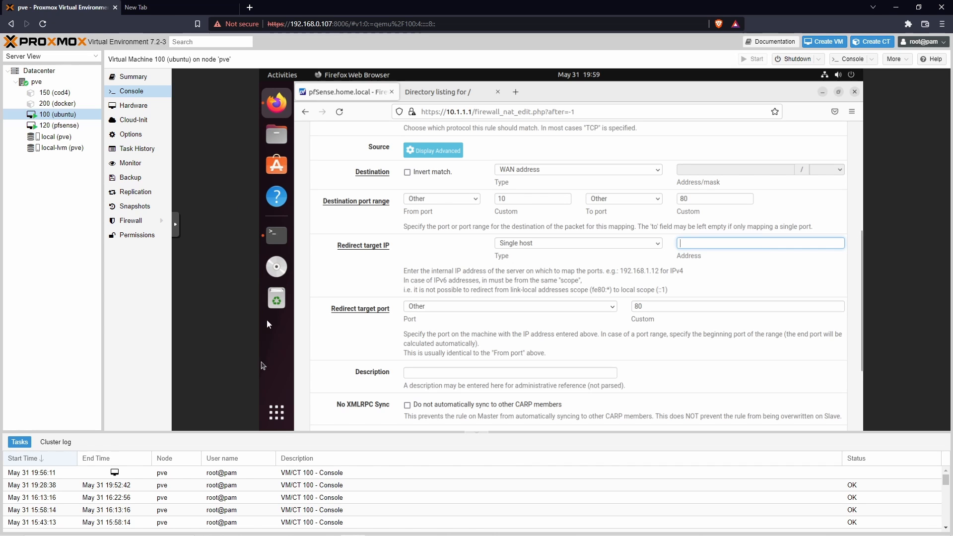
click(282, 239)
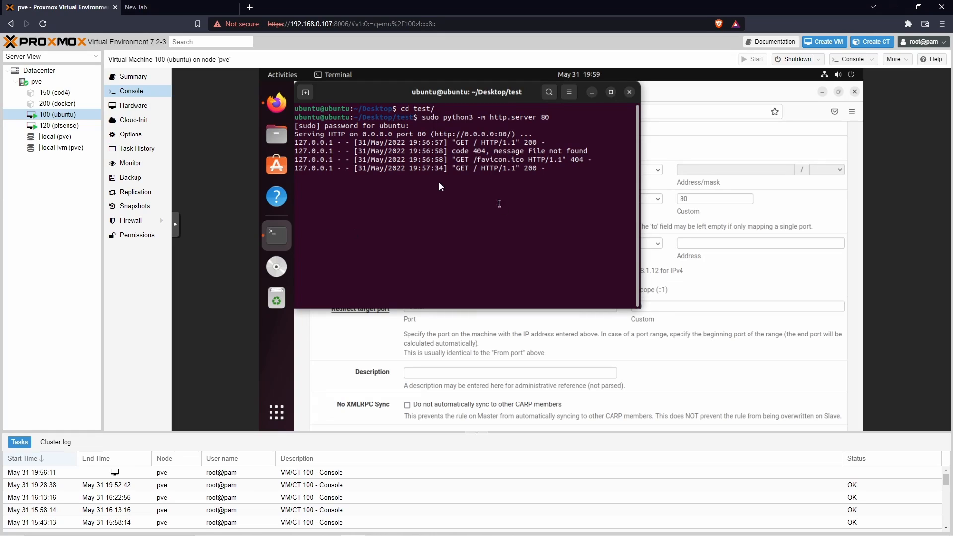
click(305, 92)
text(ip a)
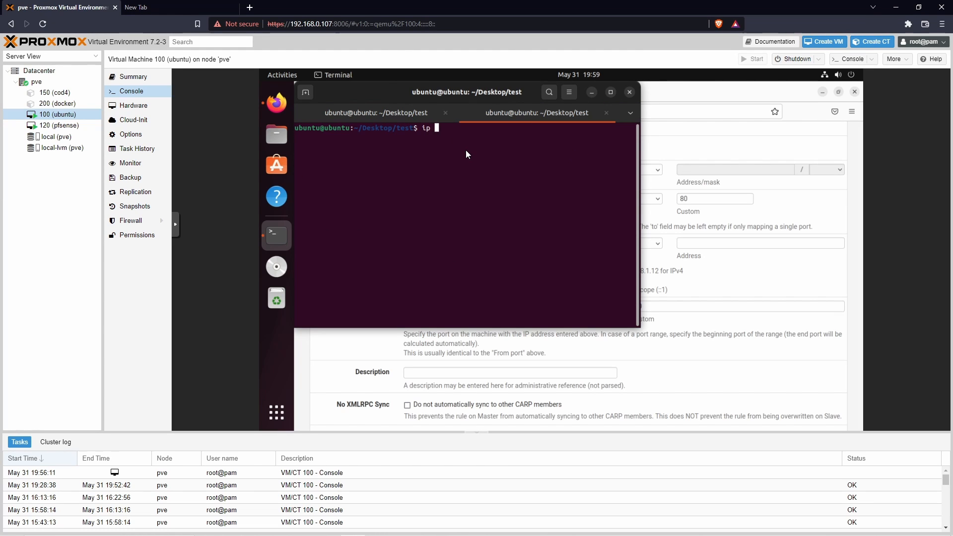
key(Return)
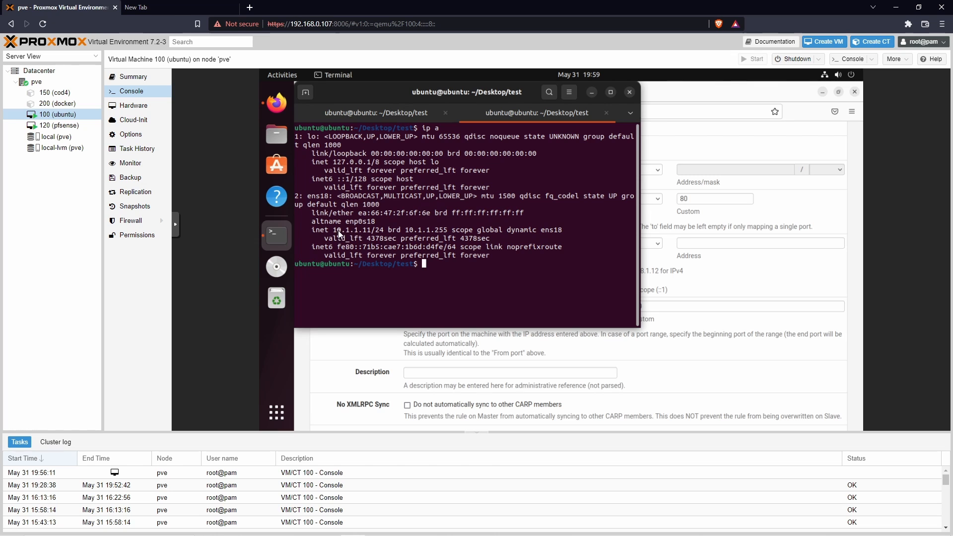
drag(333, 230, 370, 230)
Step: Minimize the terminal and set the rule's redirect target IP to 10.1.1.11
click(591, 92)
click(738, 244)
text(1)
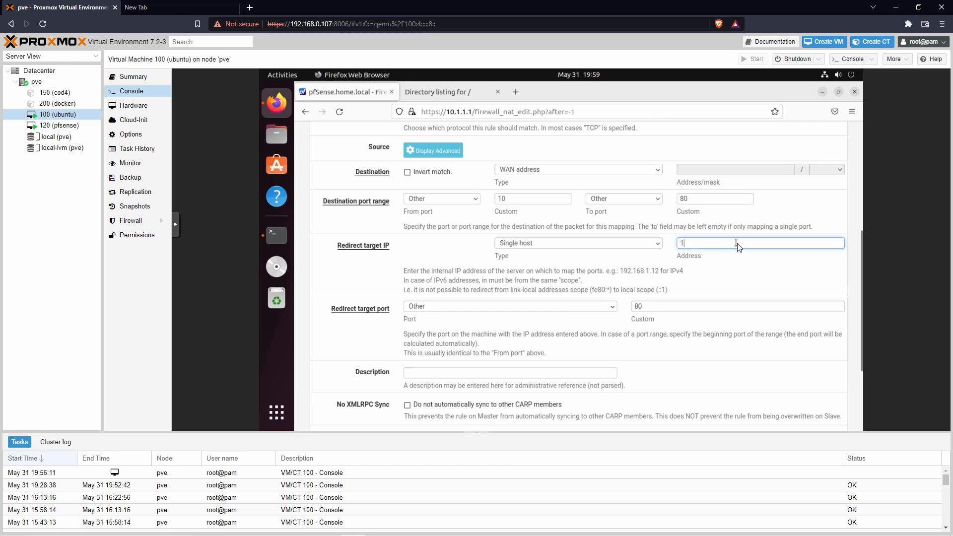
text(0.1.1.11)
Step: Change the destination port range's custom from port to 80 and clear its custom to port
double_click(522, 199)
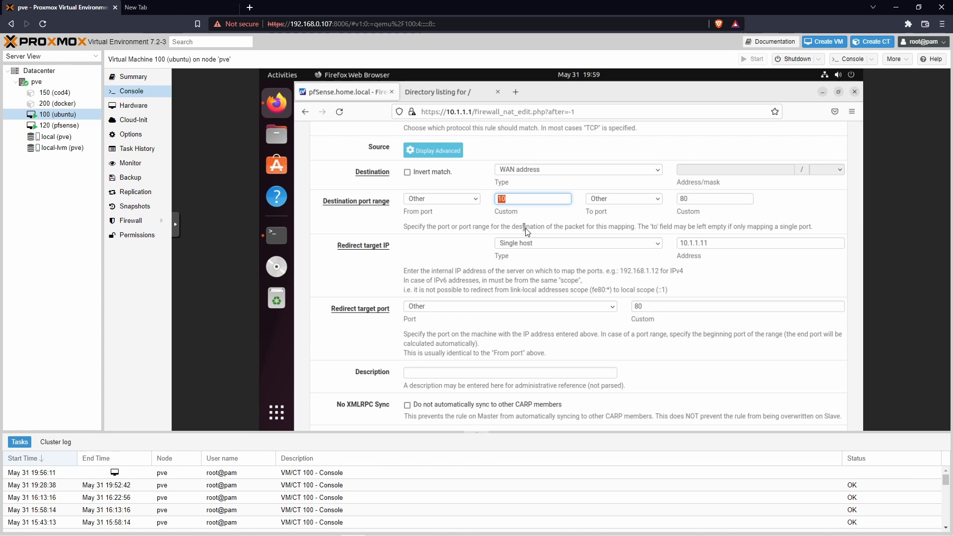
text(80)
key(Tab)
key(Tab)
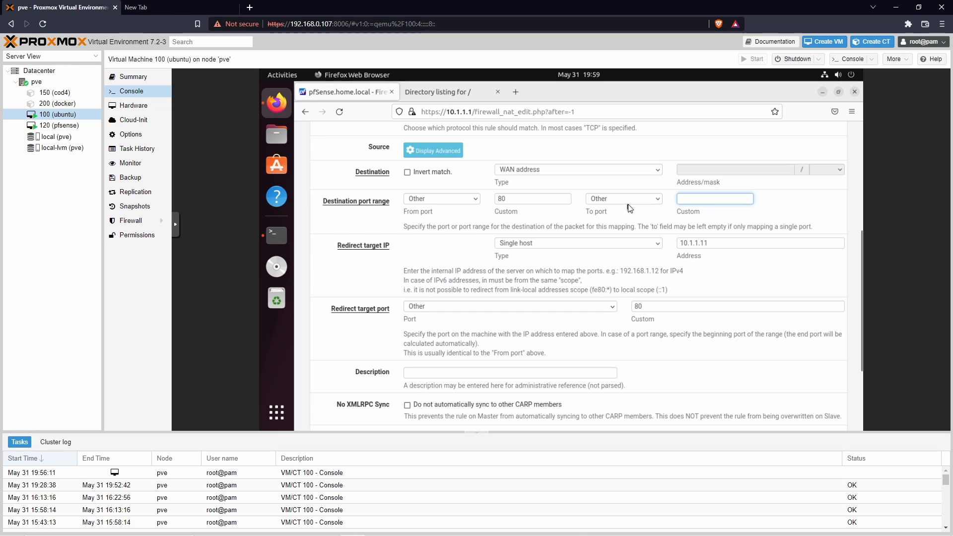
key(BackSpace)
click(782, 208)
click(705, 201)
Step: Enter "http server" as the port forward rule's description
scroll(626, 303, down, 4)
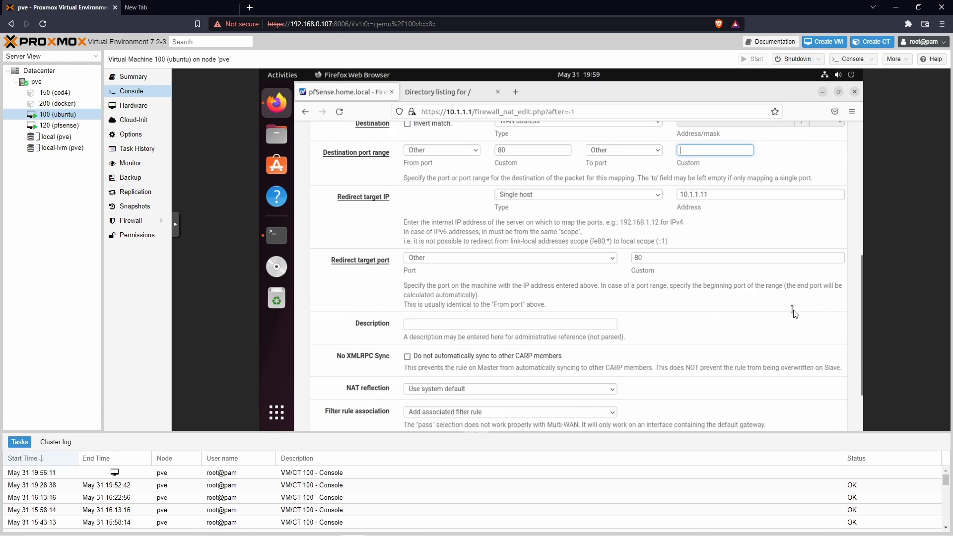
click(538, 267)
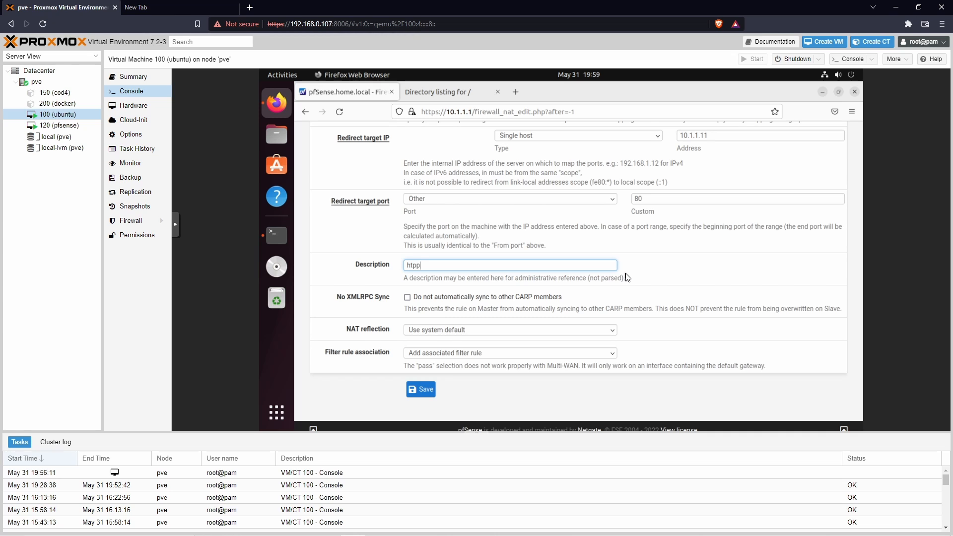
text(http server)
scroll(646, 298, down, 1)
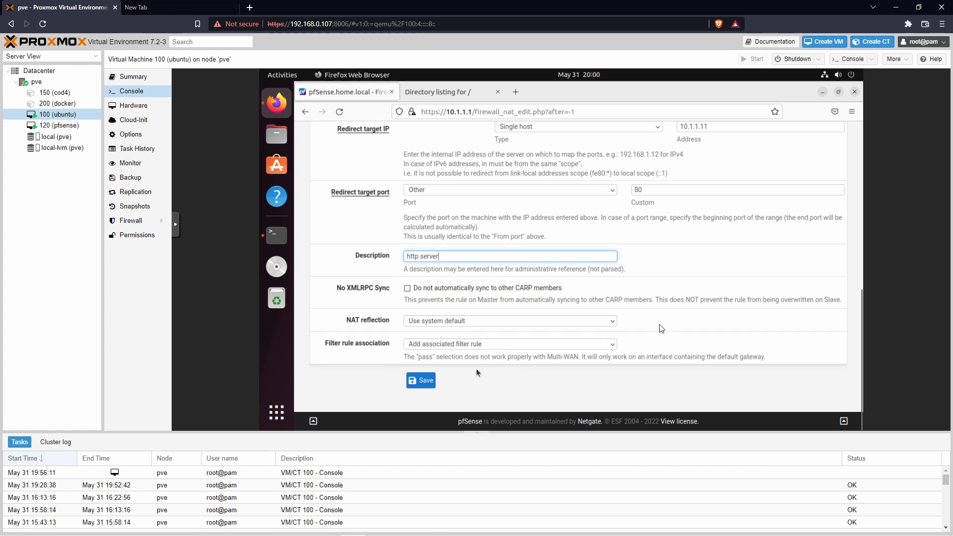
Step: Save the port forward rule and apply the NAT configuration changes
scroll(660, 323, up, 5)
scroll(660, 324, down, 5)
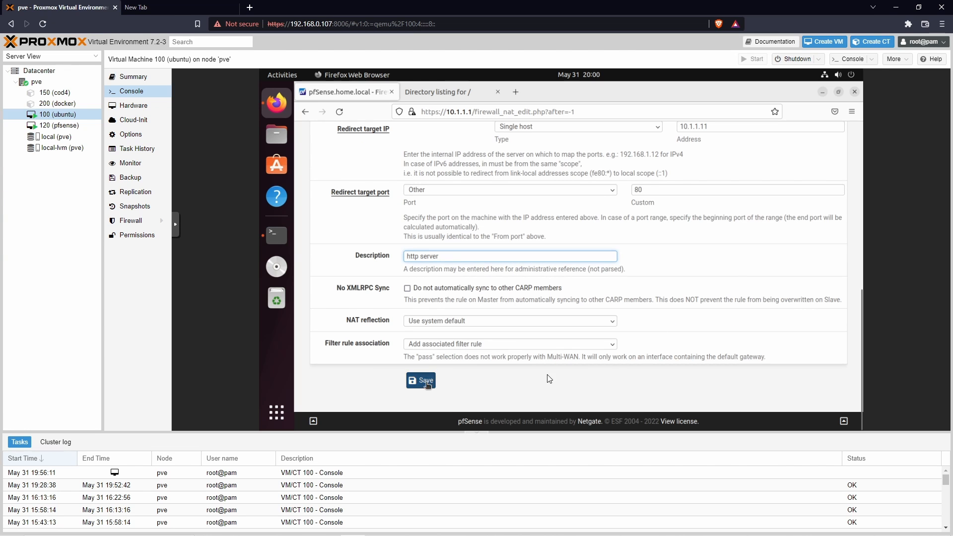
click(421, 381)
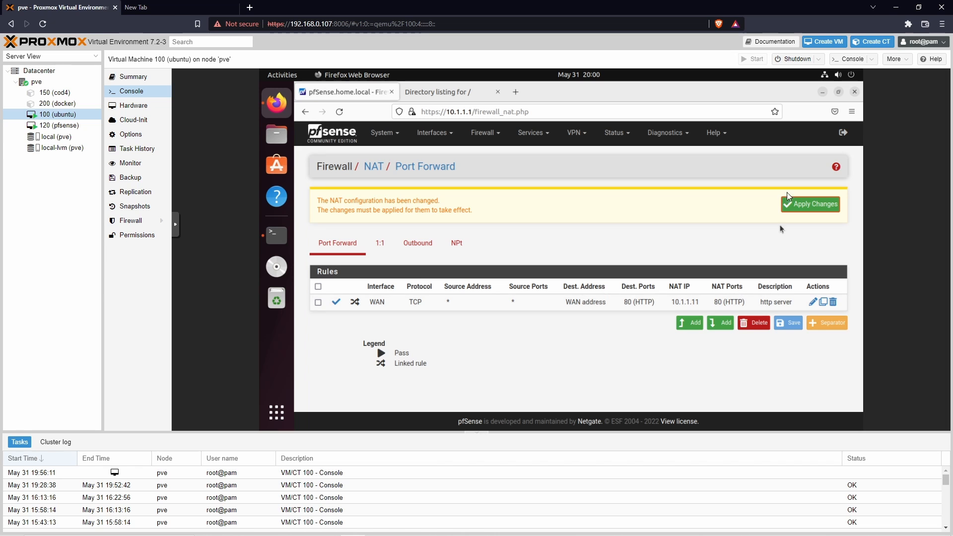
click(823, 209)
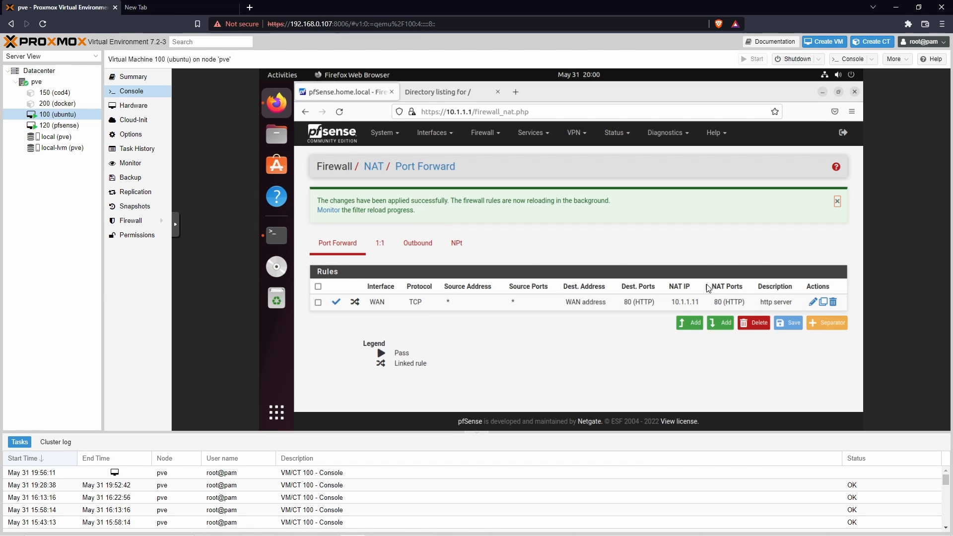
Step: Test the port forward by loading 192.168.0.104 in the host browser's other tab
click(169, 8)
click(282, 25)
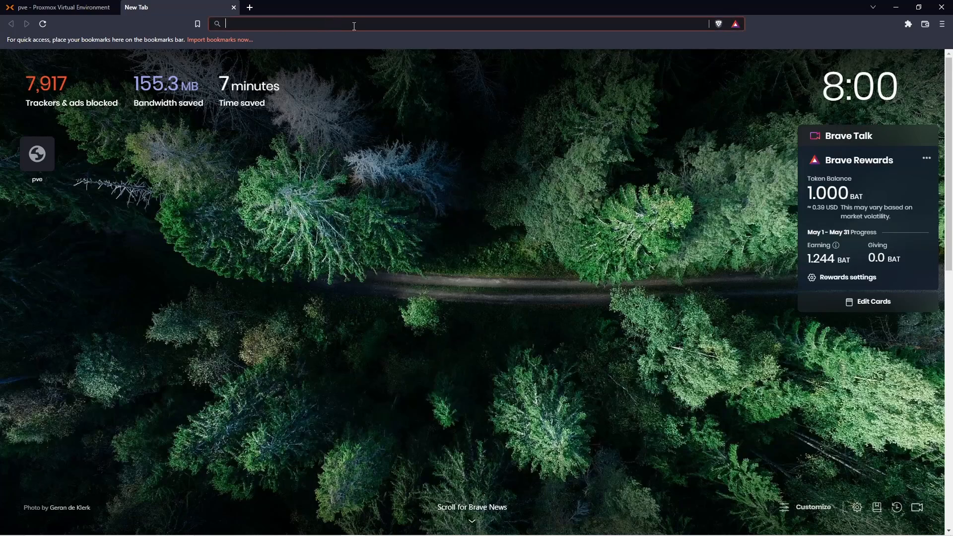
text(19)
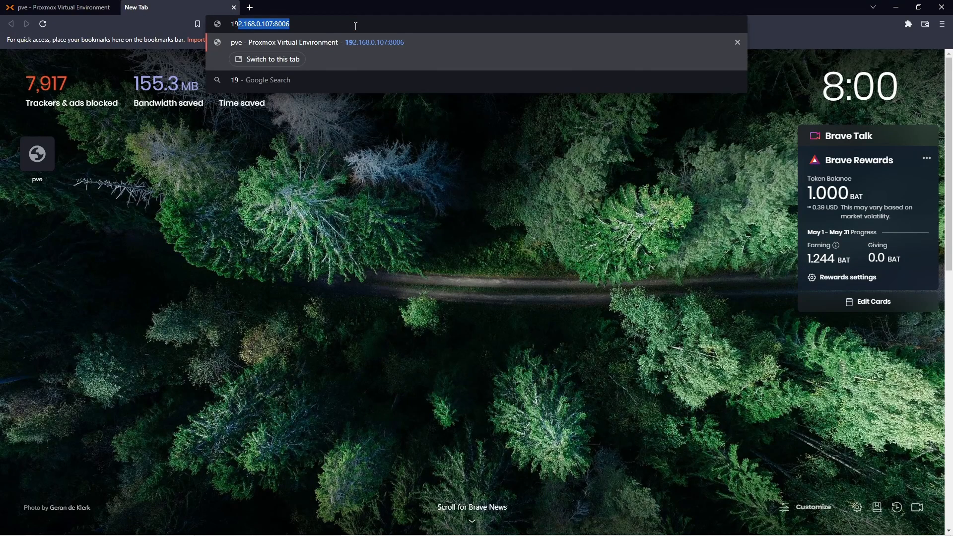
text(2.168)
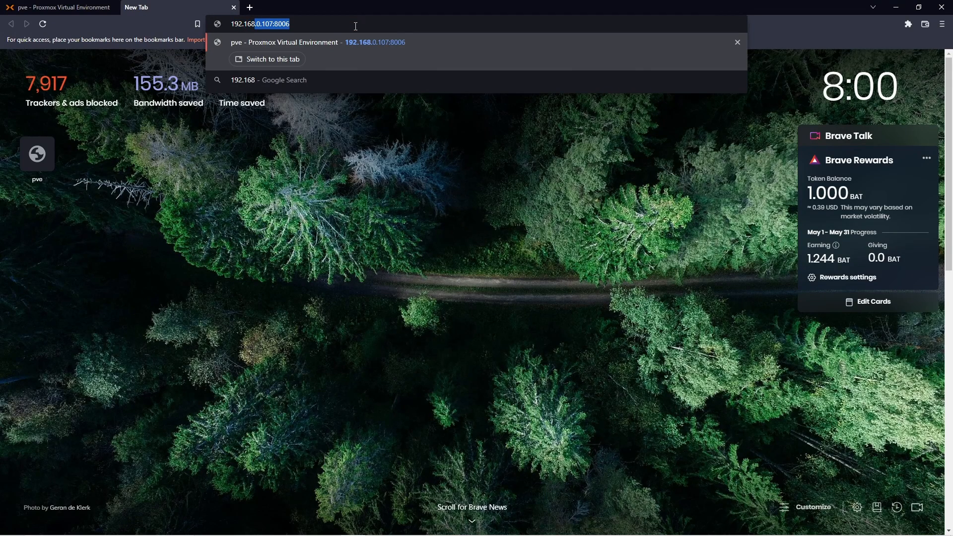
text(.0.104)
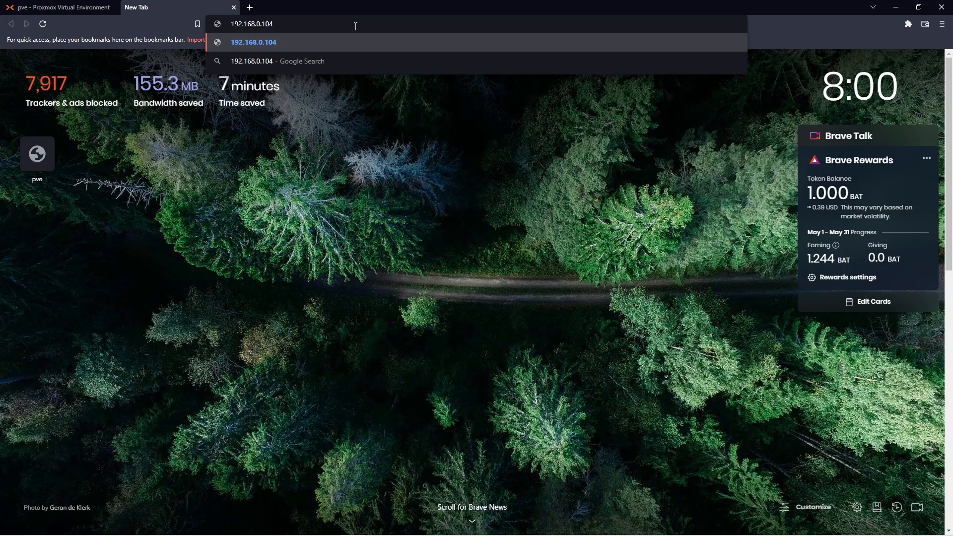
key(Return)
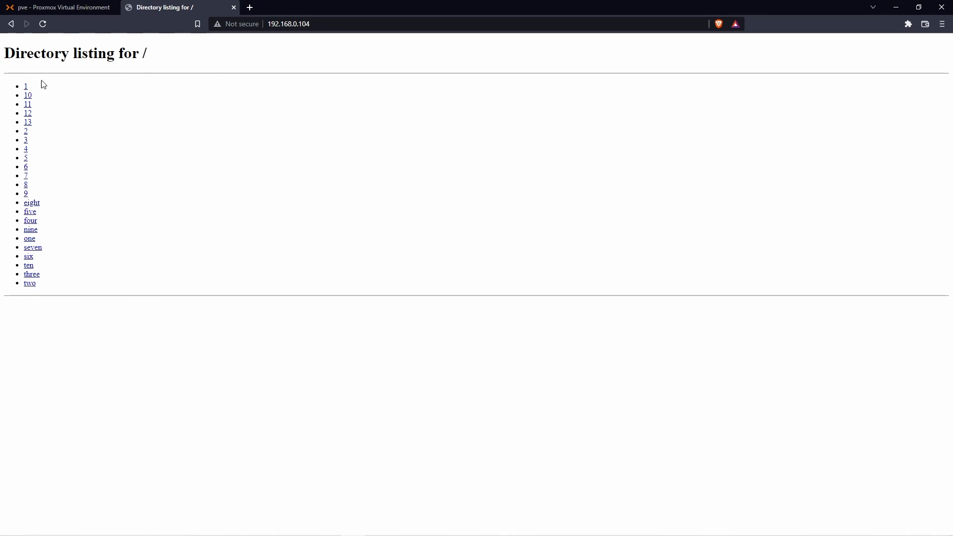
Step: Return to pfSense in the Proxmox console, open the http server rule for editing and show its advanced source settings with type Any
click(67, 9)
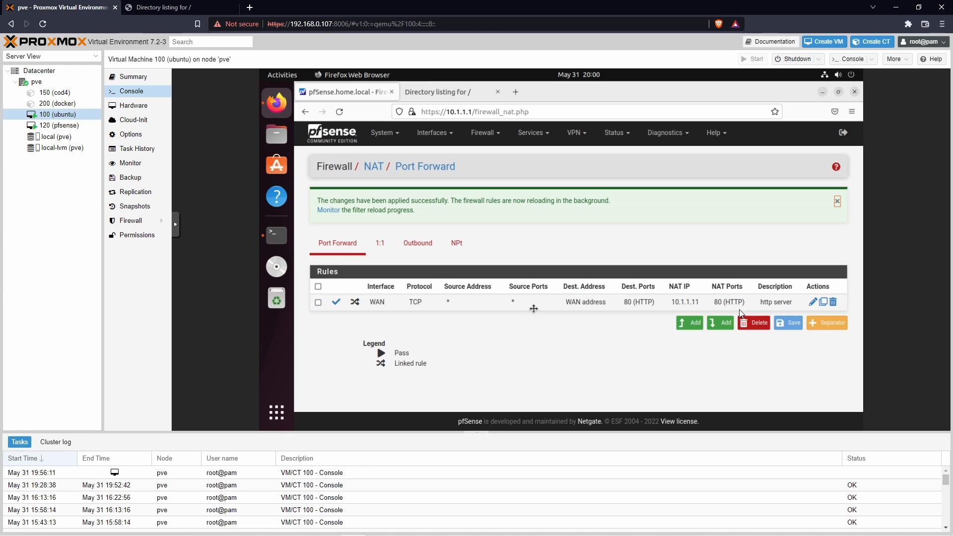
click(813, 302)
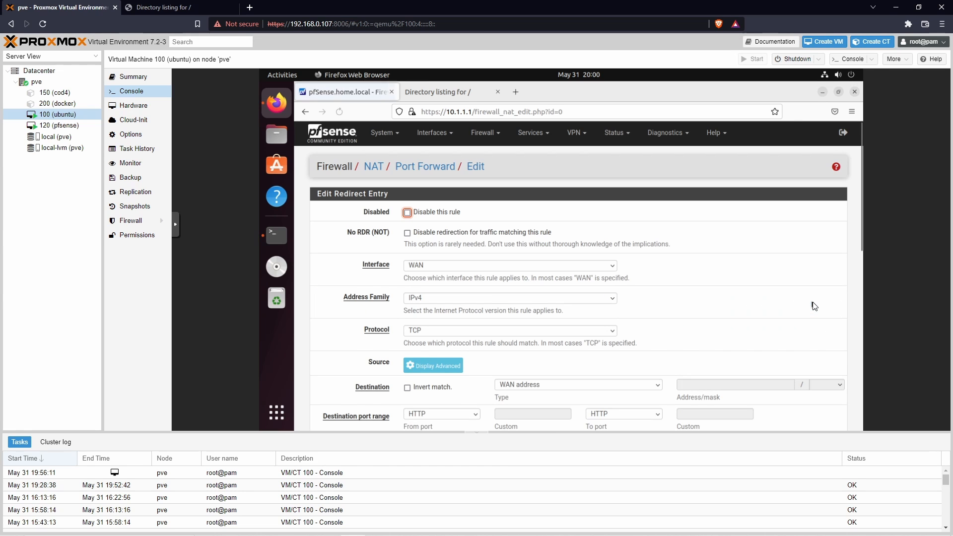
scroll(677, 306, down, 2)
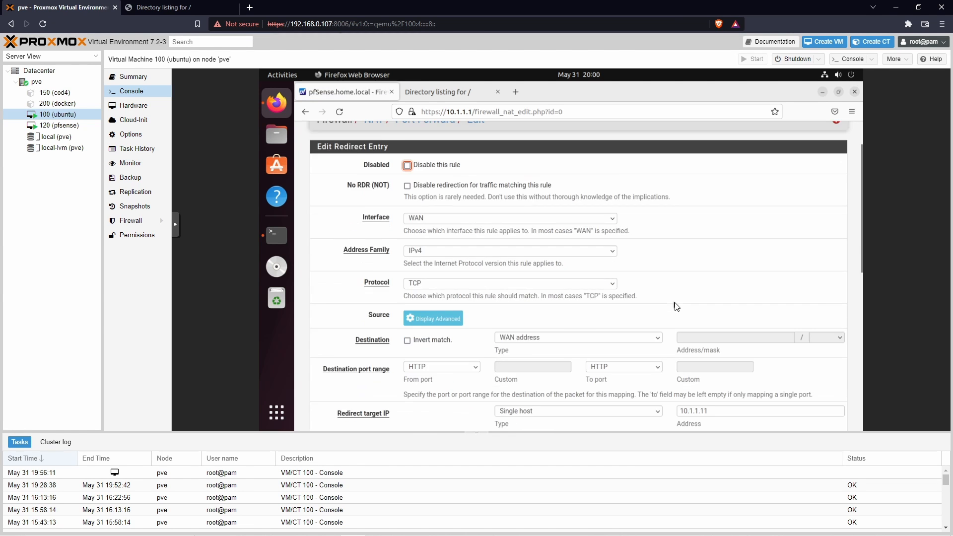
scroll(677, 307, down, 2)
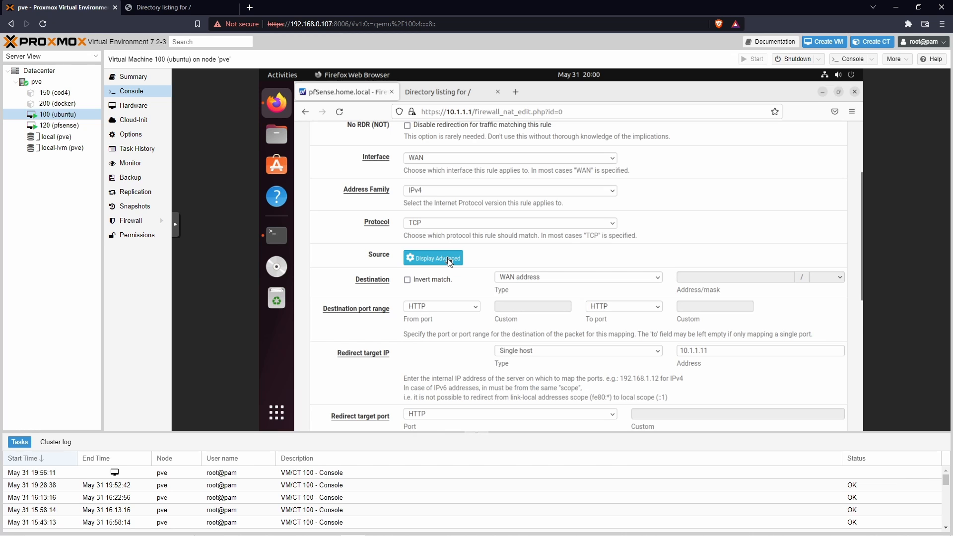
scroll(450, 262, down, 2)
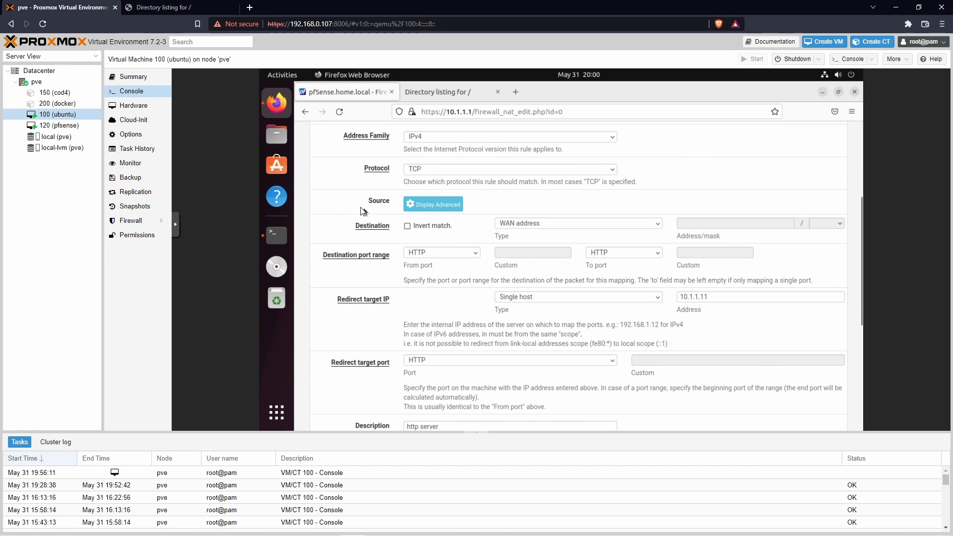
click(452, 209)
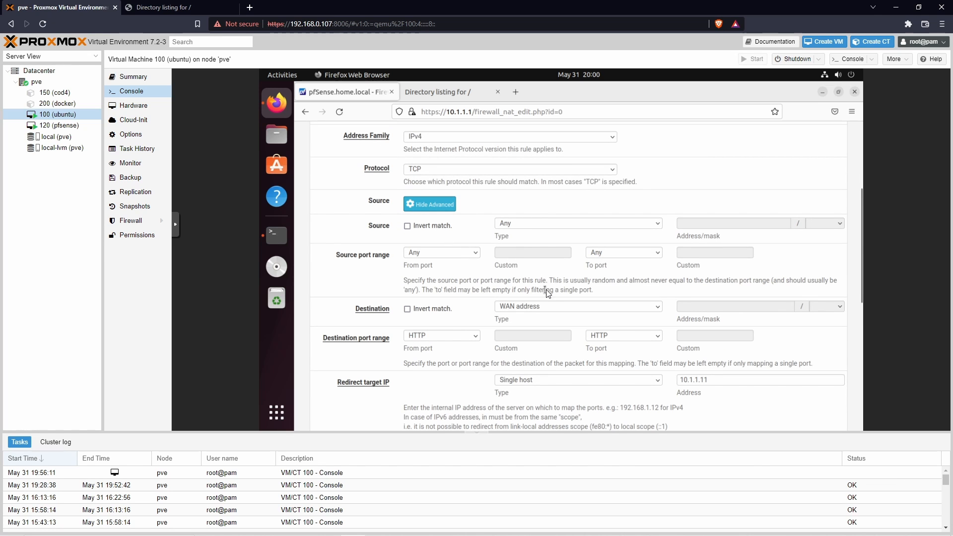
click(647, 224)
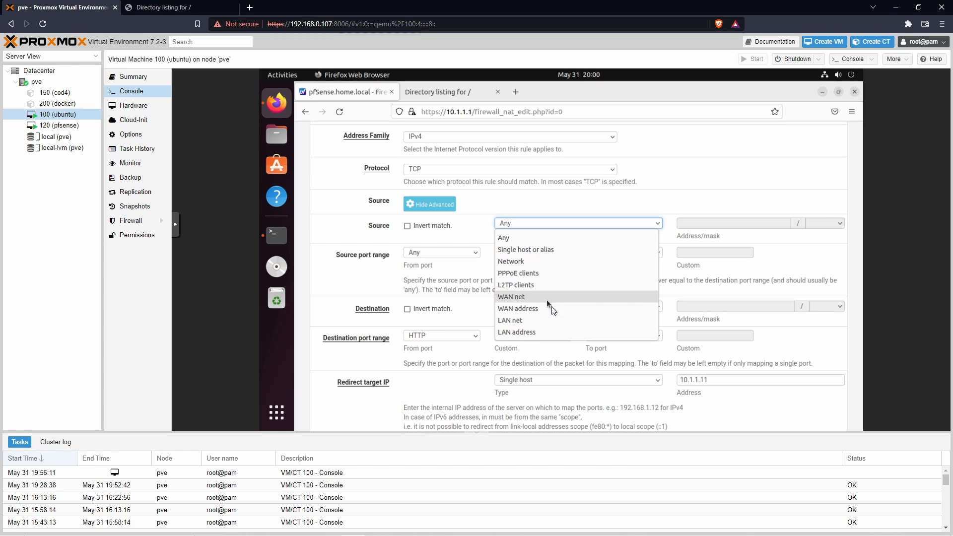
click(553, 236)
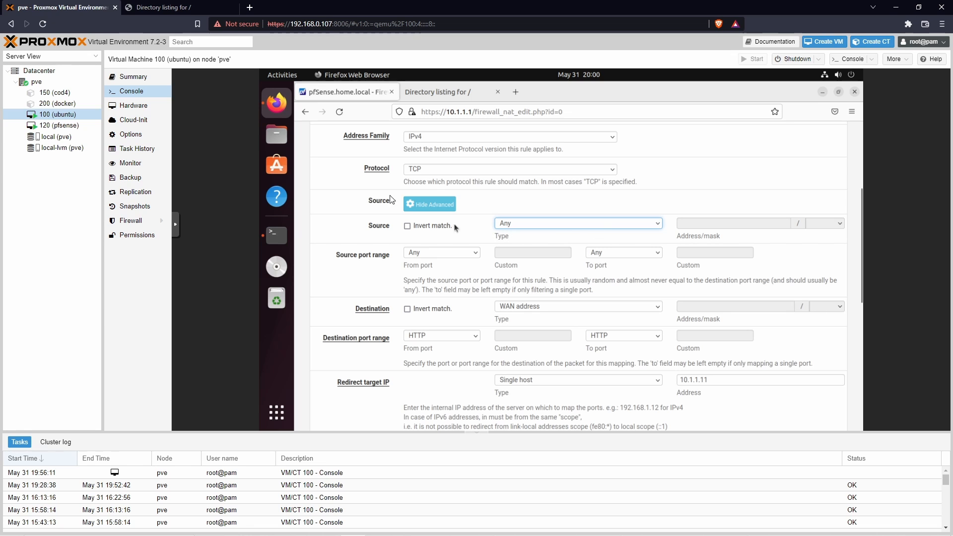
Step: Compare the address used for the forwarded directory listing in the host browser with the rule's source settings in pfSense
click(166, 11)
click(343, 22)
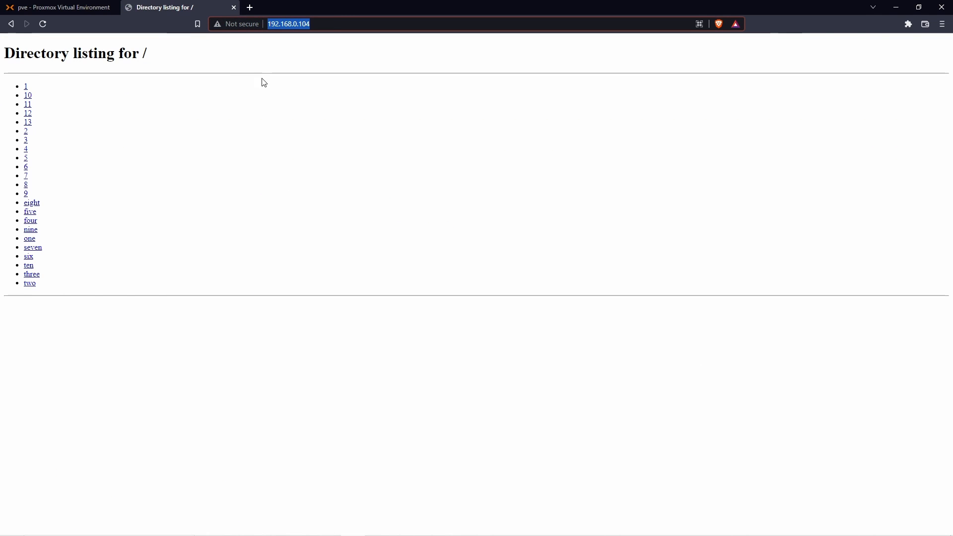
click(60, 8)
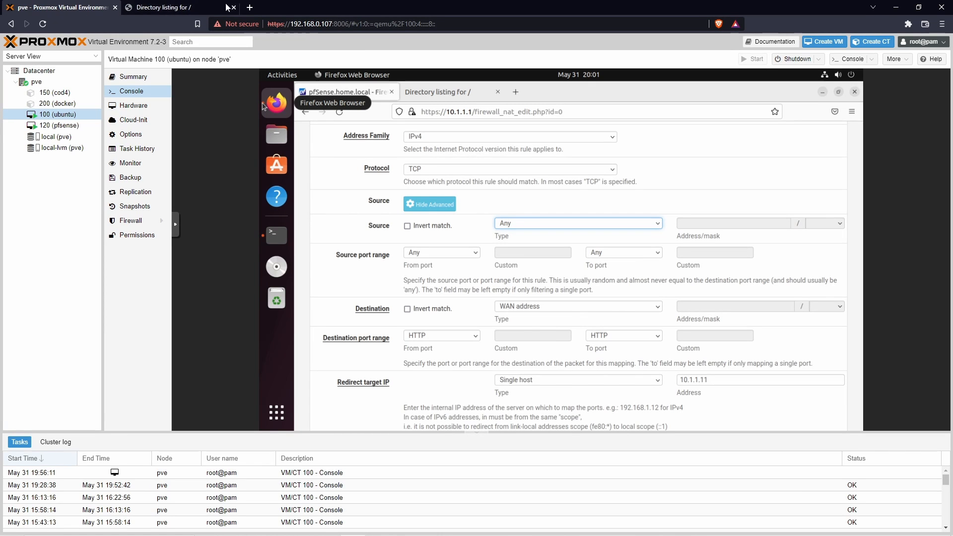
click(195, 8)
drag(350, 25, 294, 64)
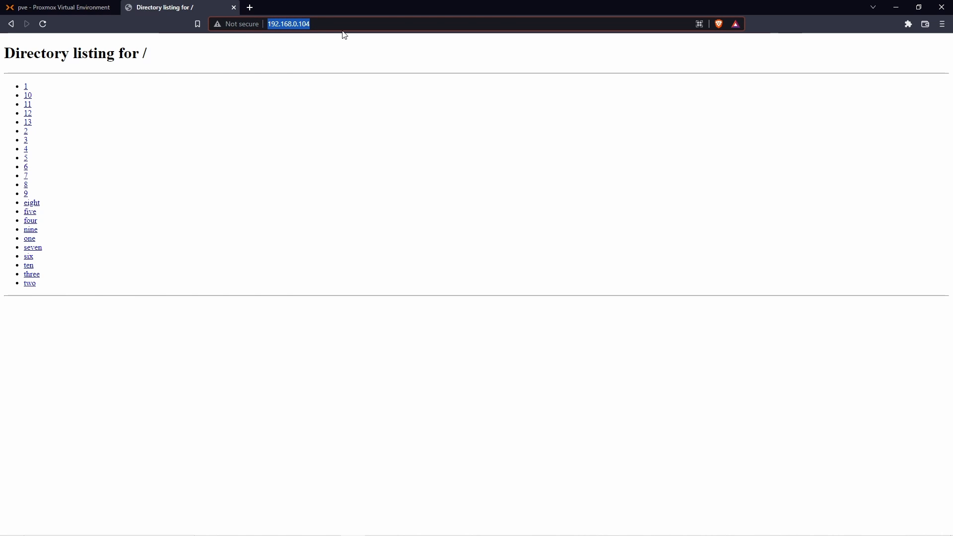
click(313, 46)
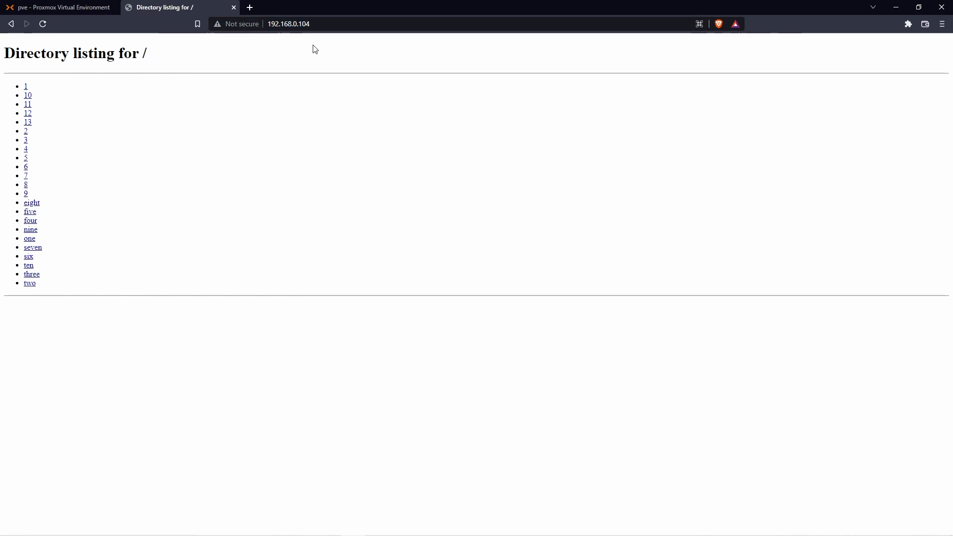
click(317, 24)
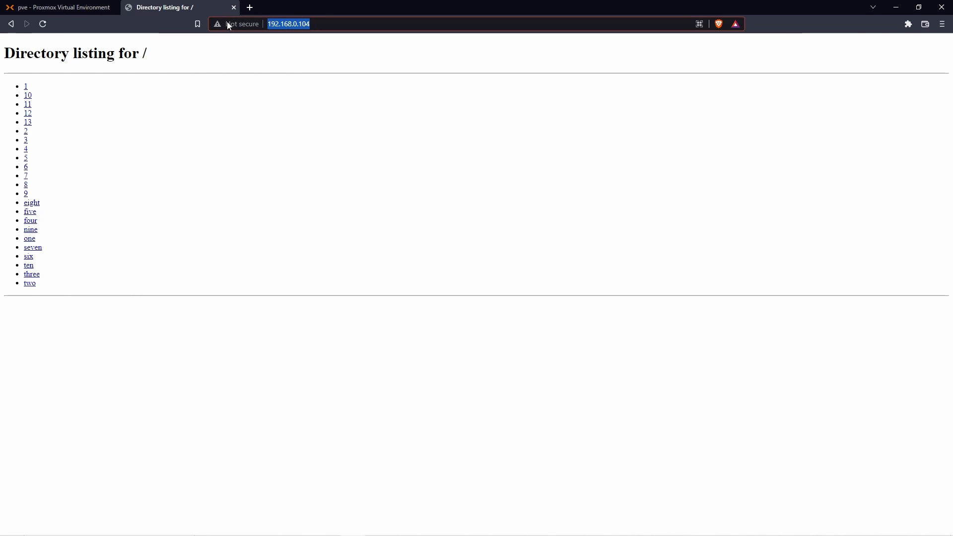
click(70, 8)
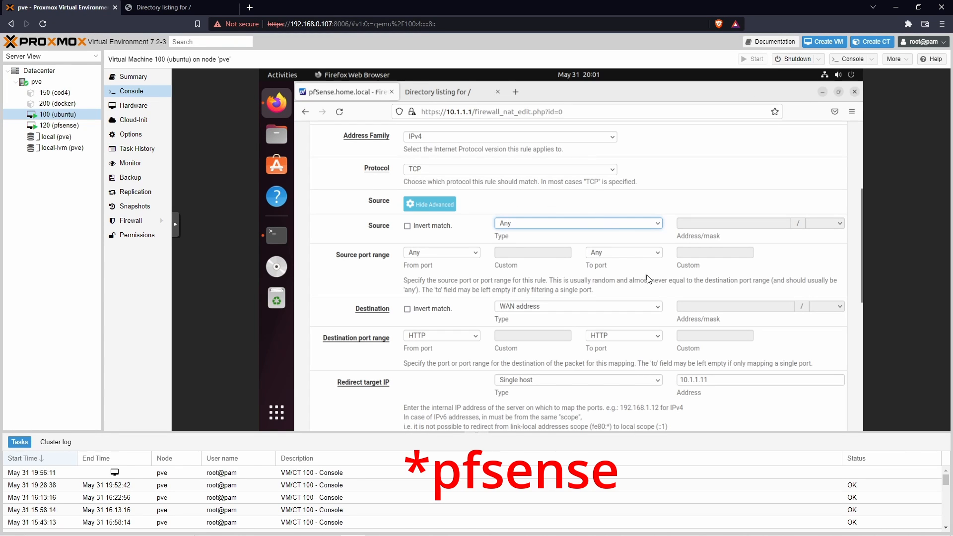
click(206, 12)
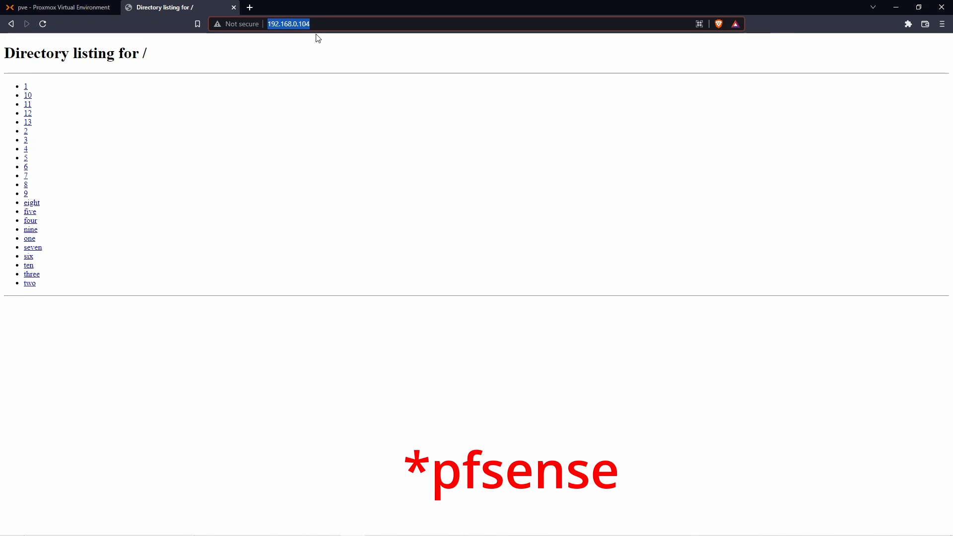
Step: Return to the pfSense rule in the Proxmox console and set its source type to Single host or alias
click(54, 8)
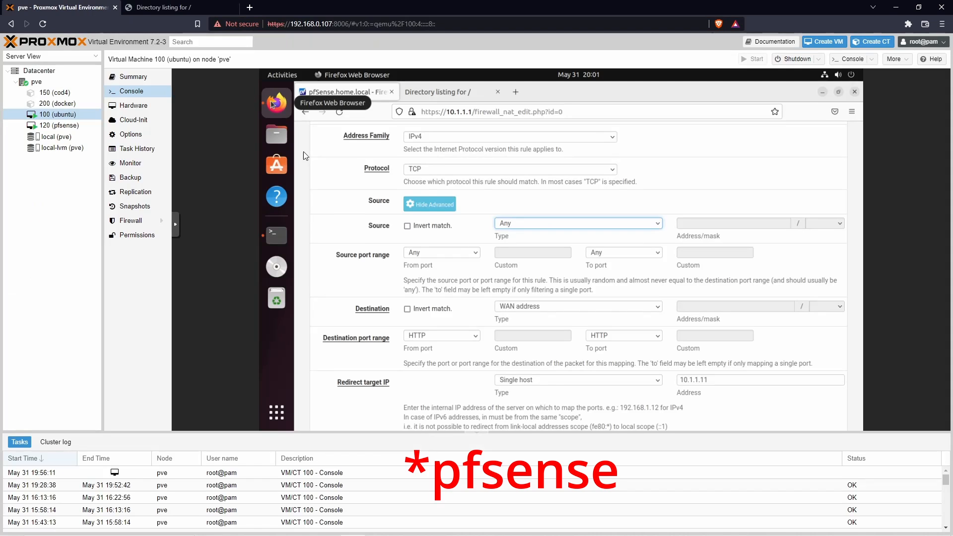
click(658, 225)
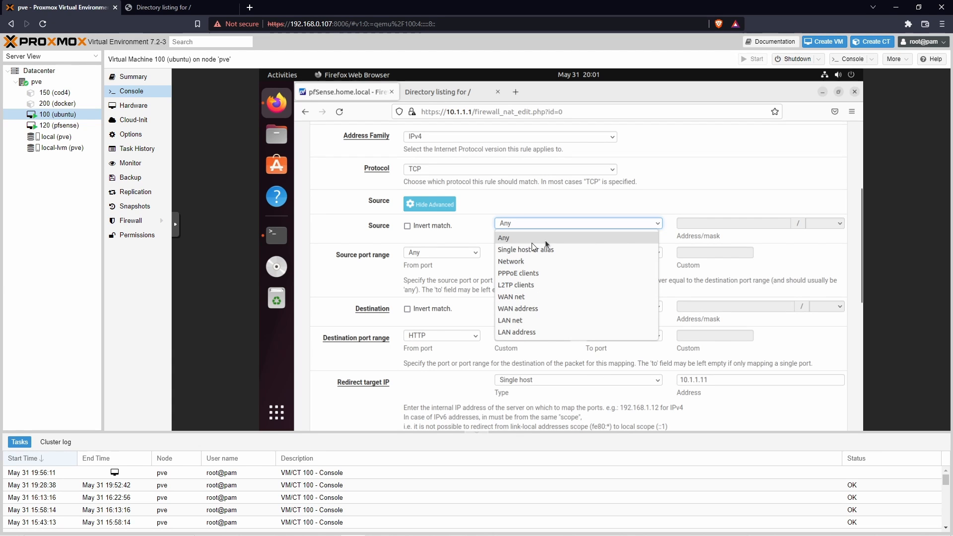
click(513, 251)
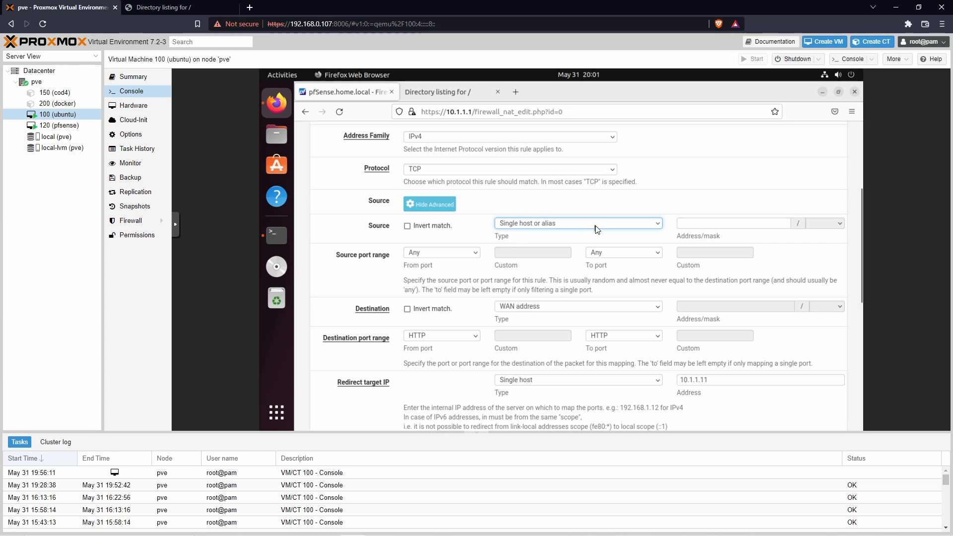
click(723, 223)
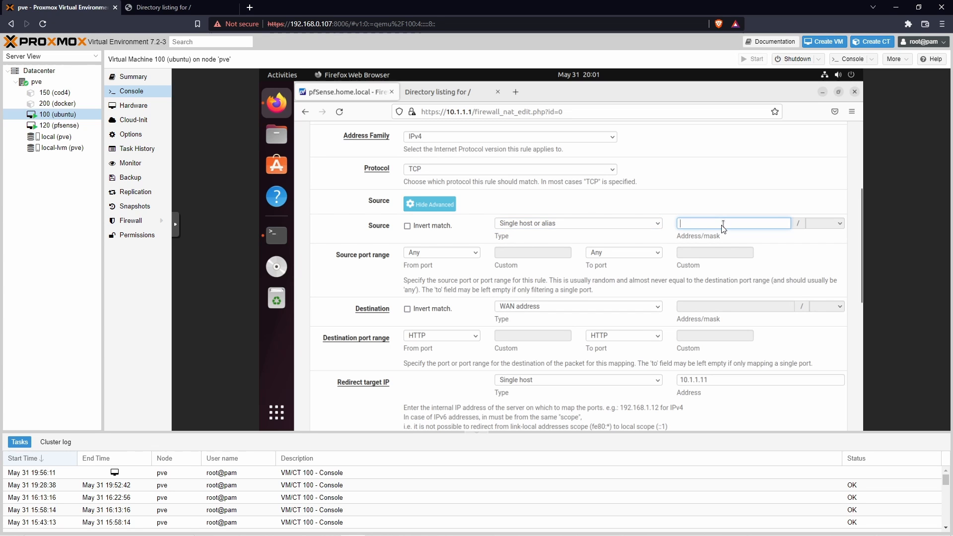
Step: Check the host computer's IPv4 address by running ipconfig in Command Prompt, and close the window
click(192, 10)
click(433, 127)
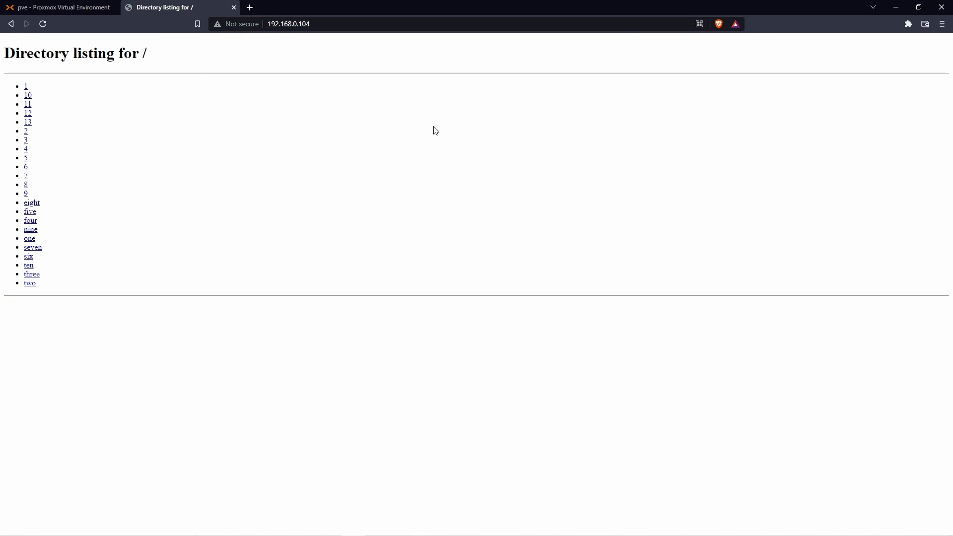
click(353, 526)
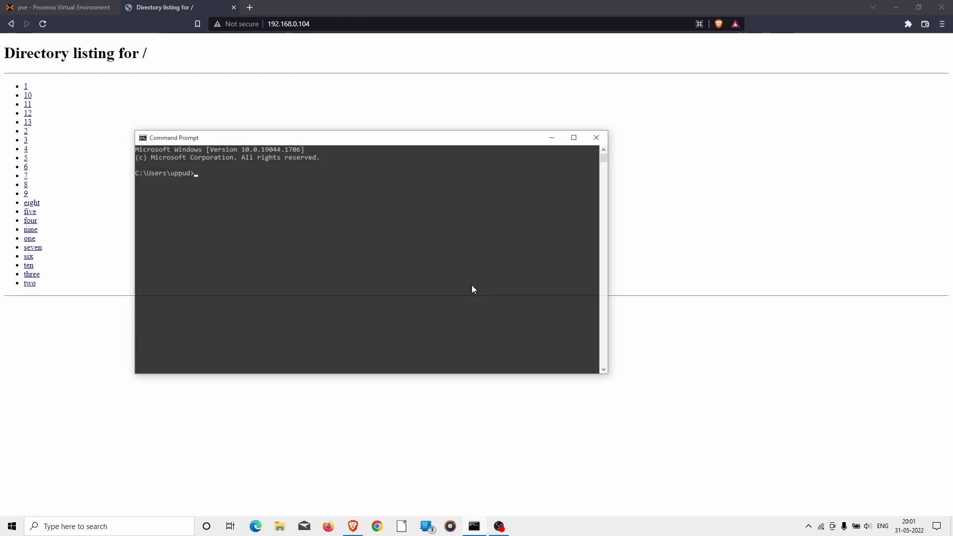
click(430, 262)
text(ip)
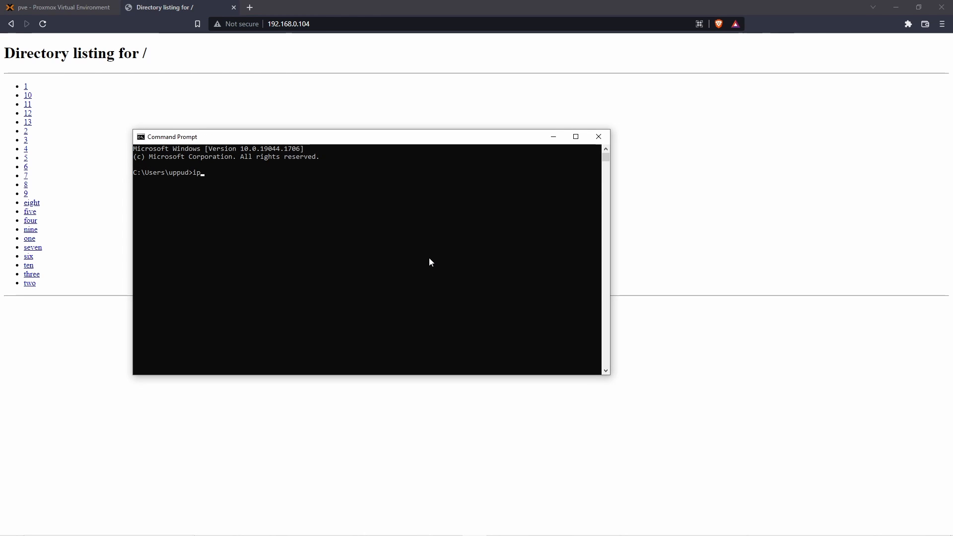
text(config)
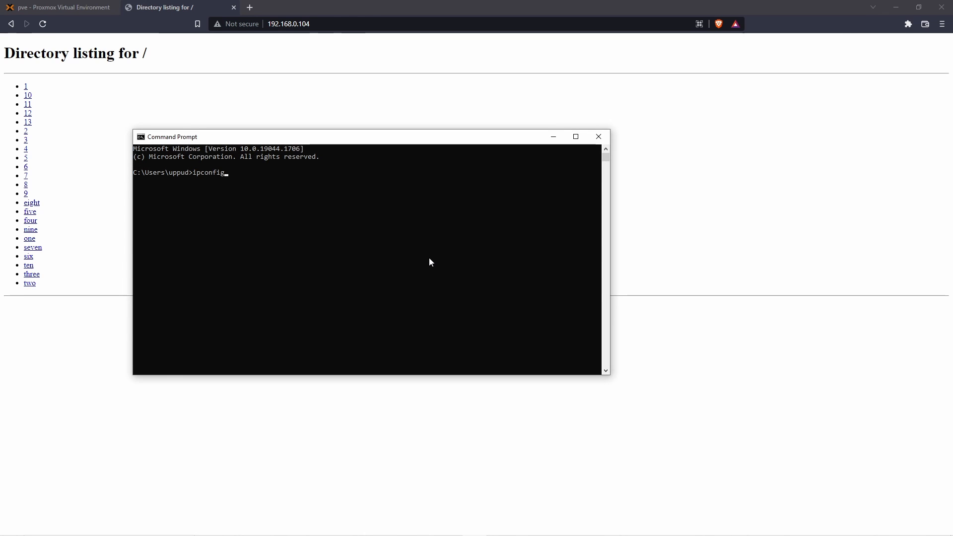
key(Return)
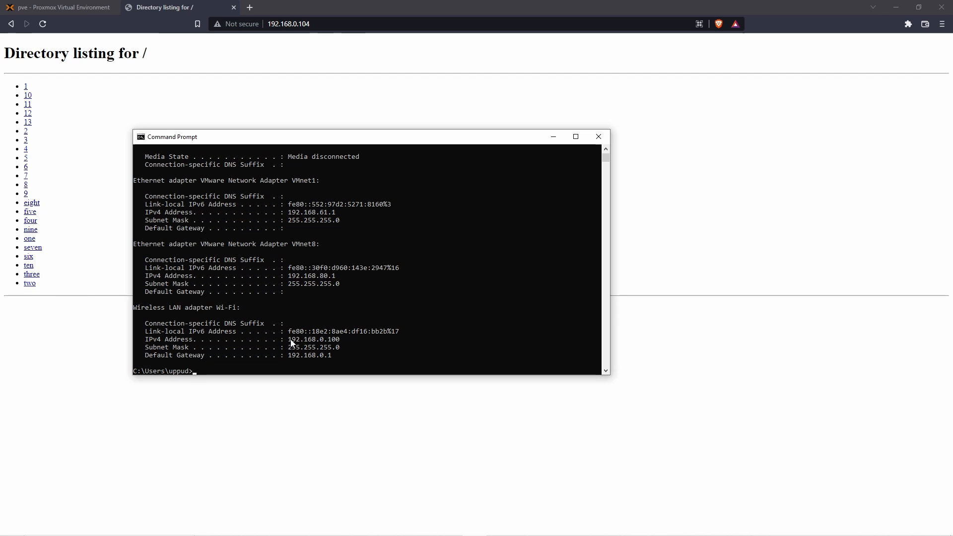
drag(313, 341, 341, 338)
click(353, 340)
click(598, 137)
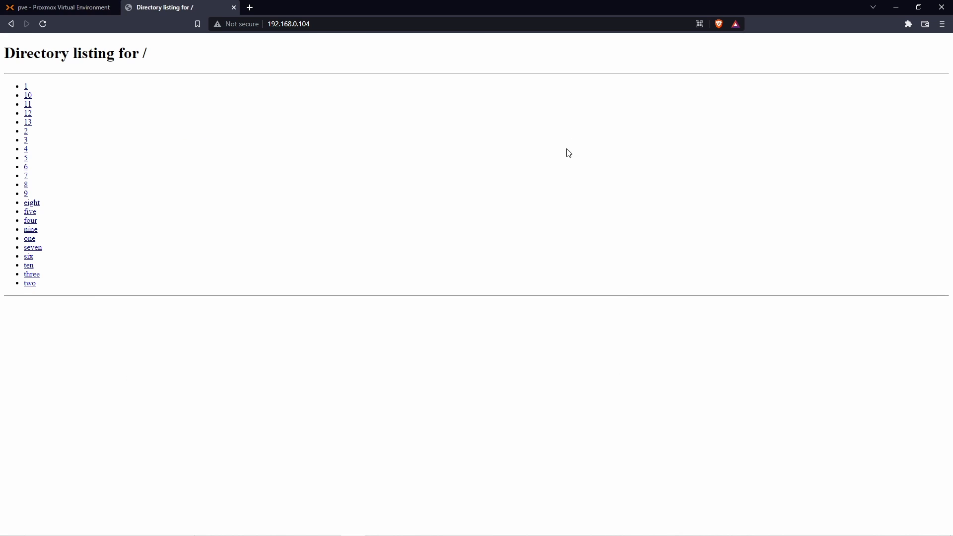
Step: Set the http server rule's source address to 192.168.0.11 in pfSense, save the rule and apply the NAT changes
click(64, 8)
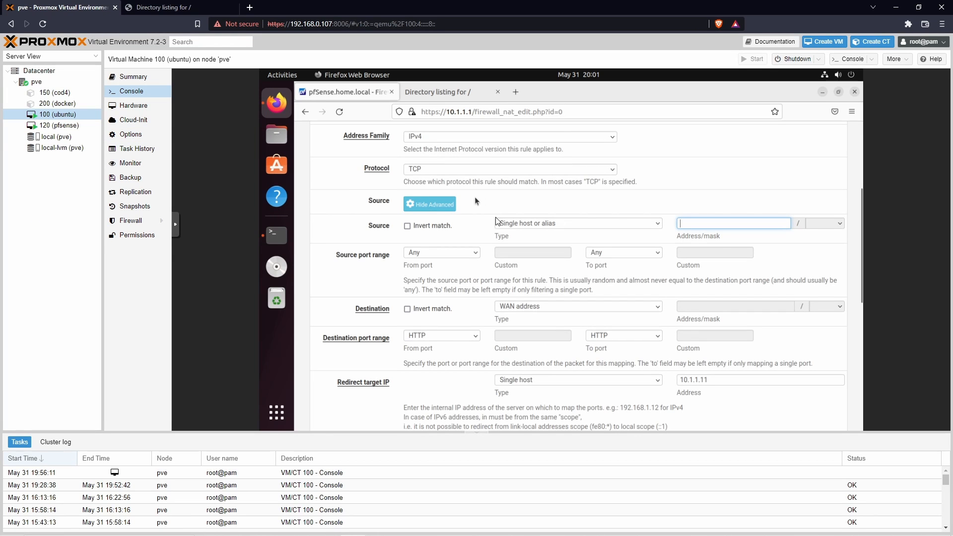
text(192.168.0.11)
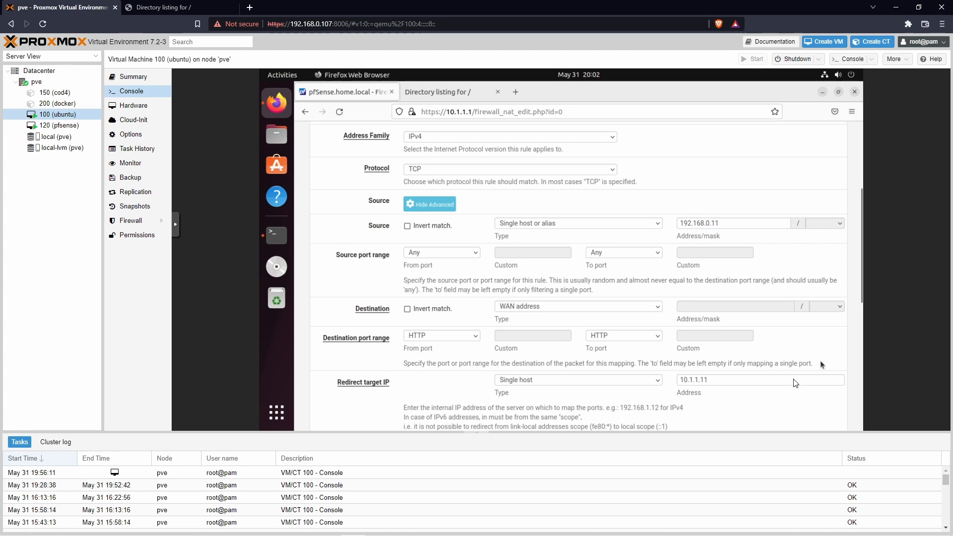
scroll(775, 378, down, 6)
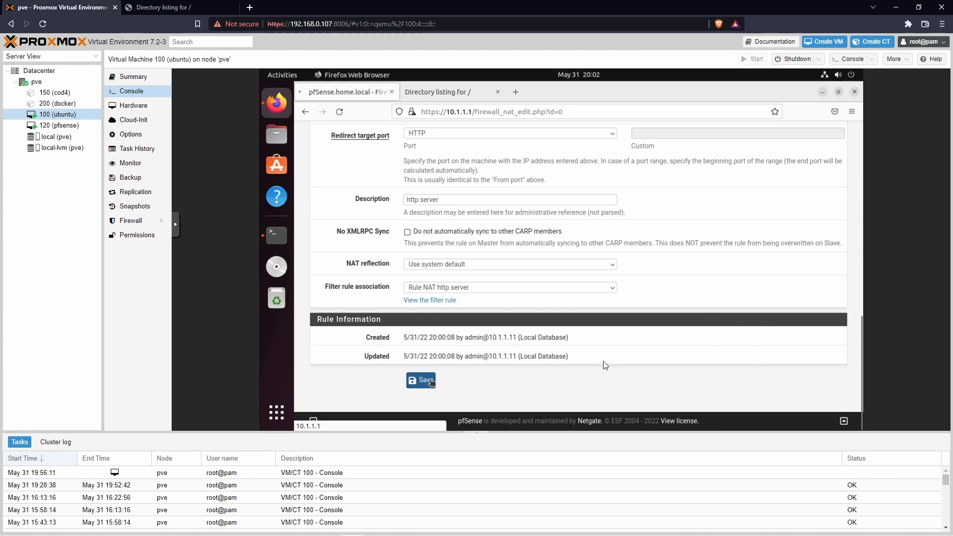
click(421, 381)
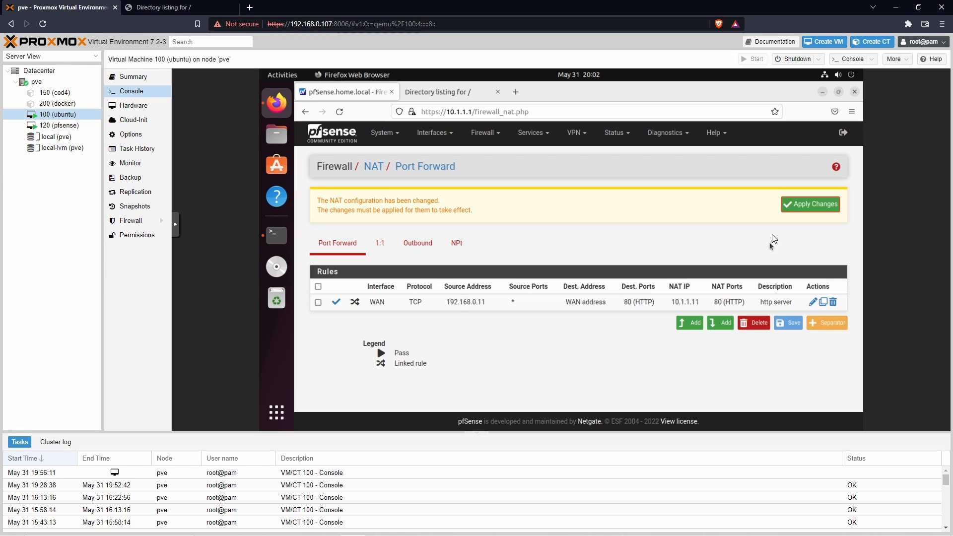
click(795, 205)
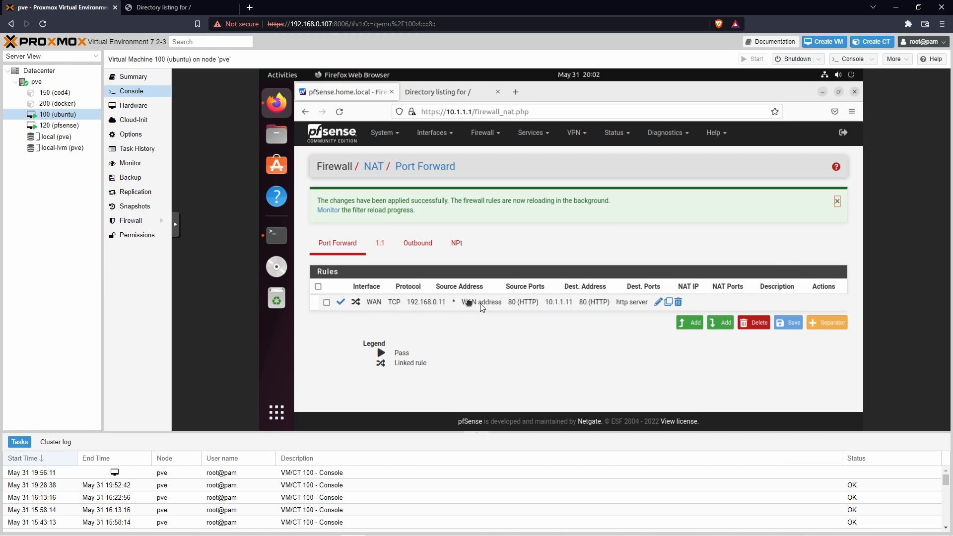
click(480, 303)
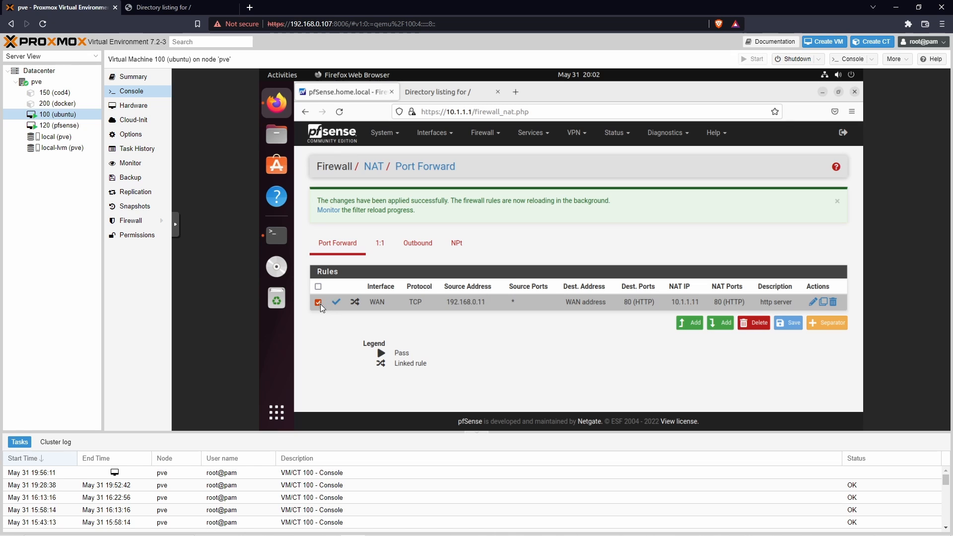
click(377, 303)
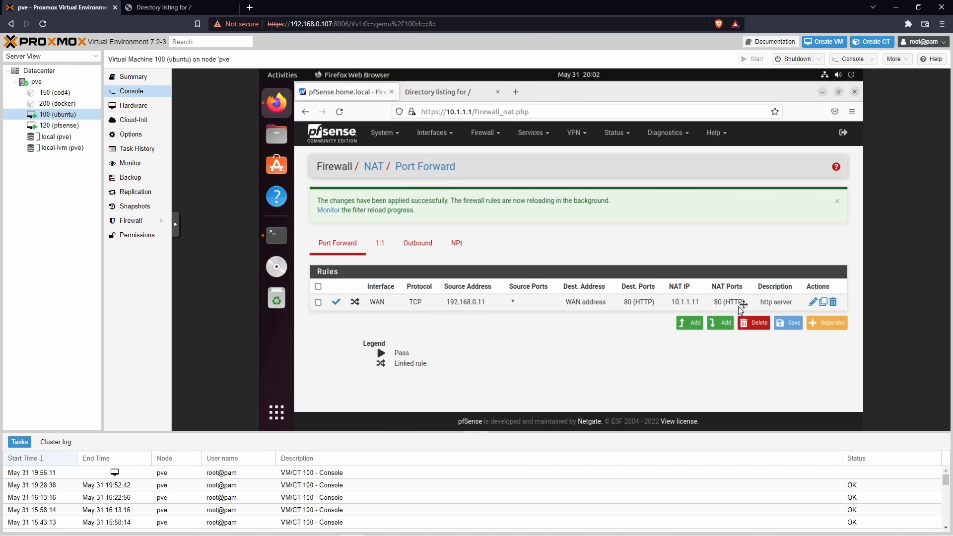
Step: Test the source-restricted port forward by reloading 192.168.0.104 in the host browser and retrying it in a fresh tab
click(213, 8)
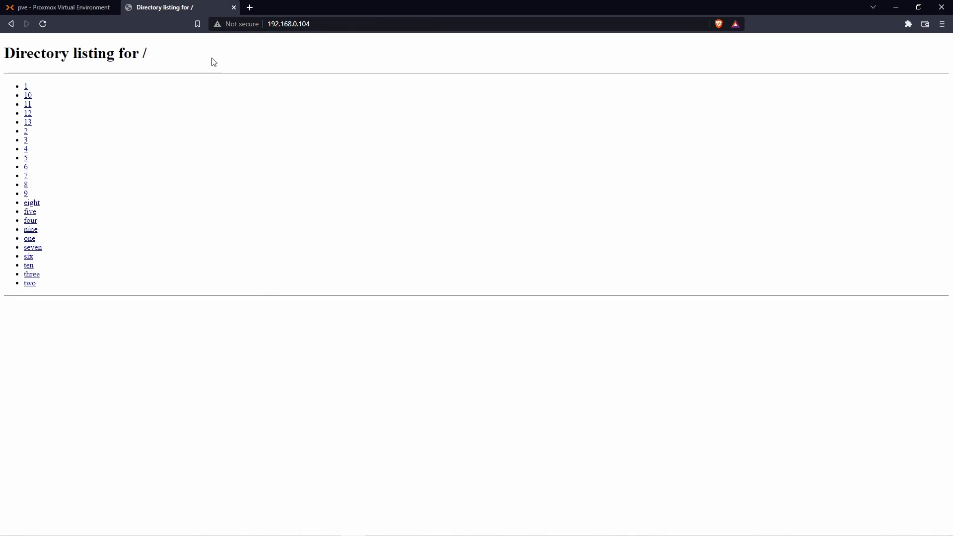
click(348, 24)
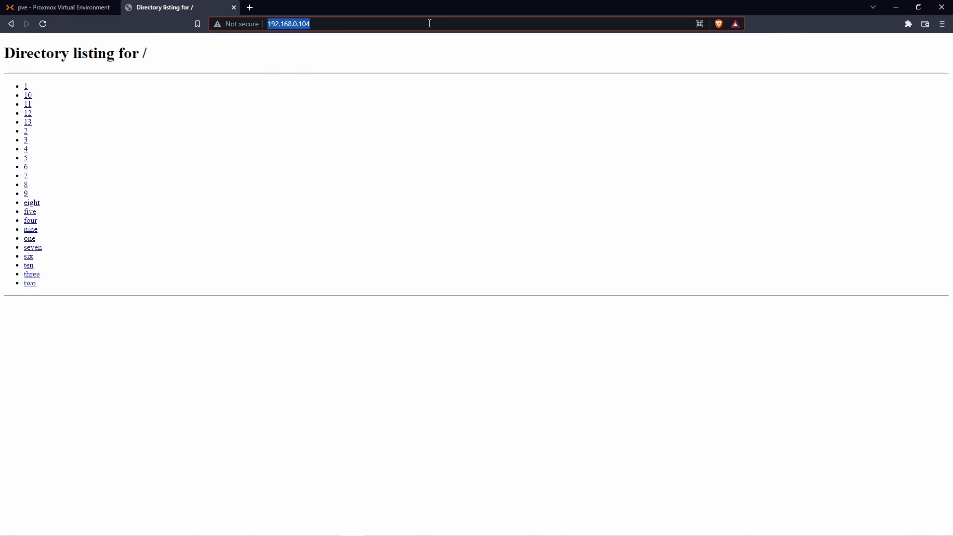
key(Return)
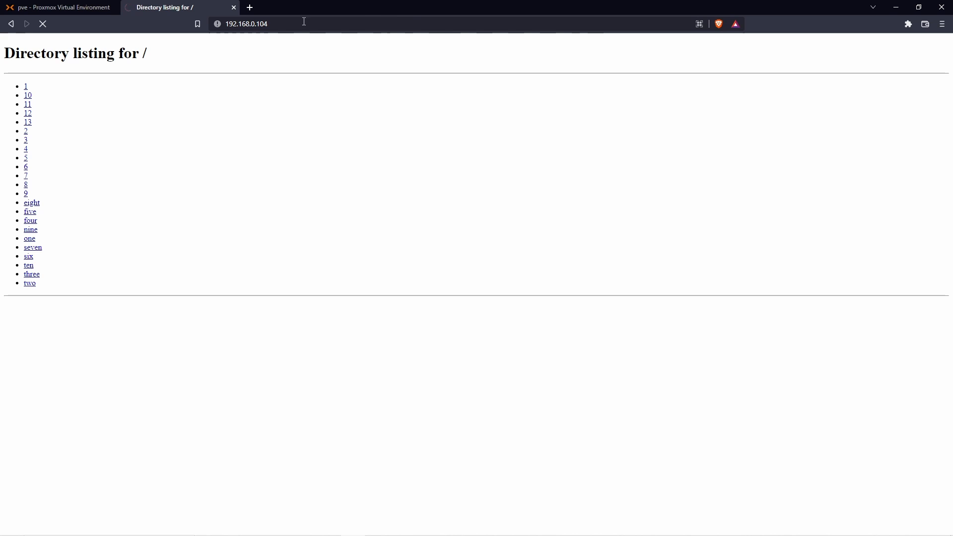
click(255, 25)
drag(244, 27, 236, 9)
click(236, 9)
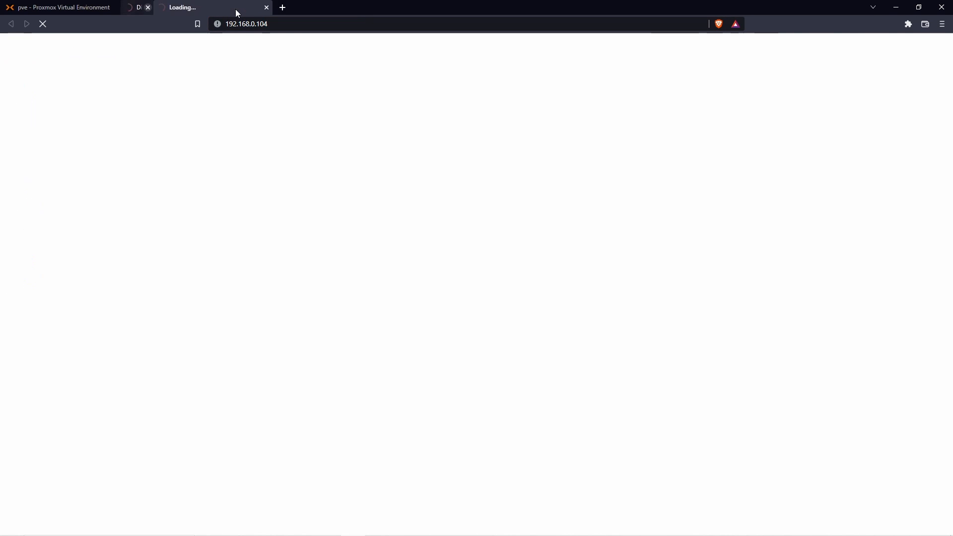
click(263, 24)
click(40, 27)
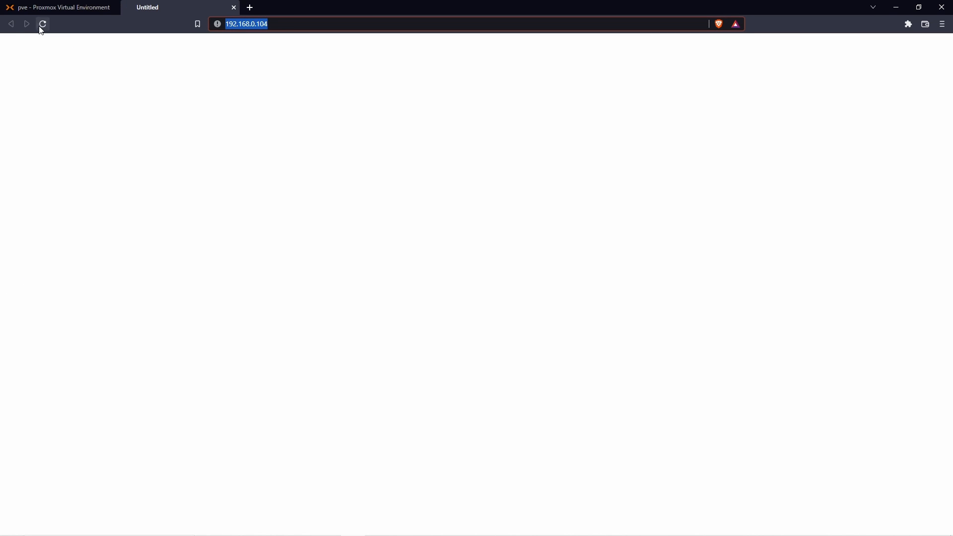
click(275, 24)
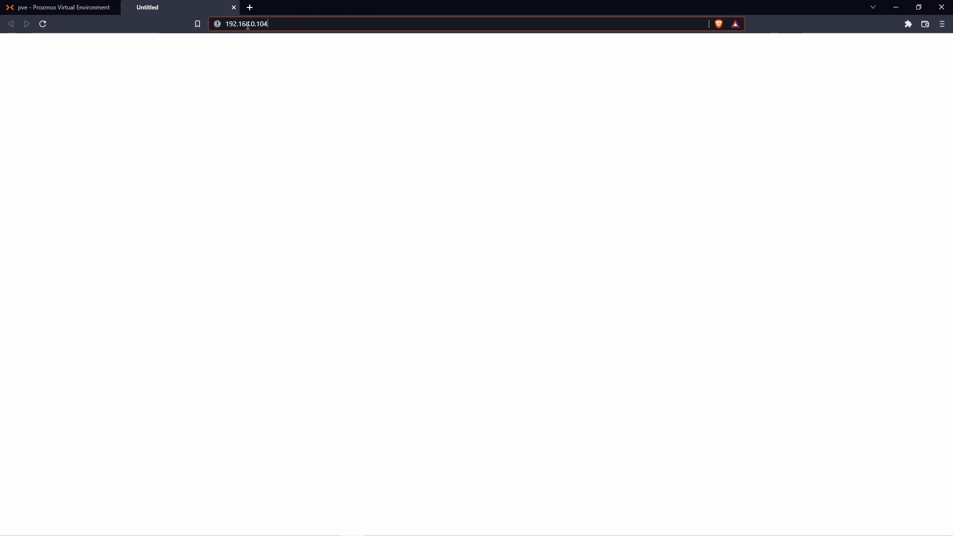
click(46, 26)
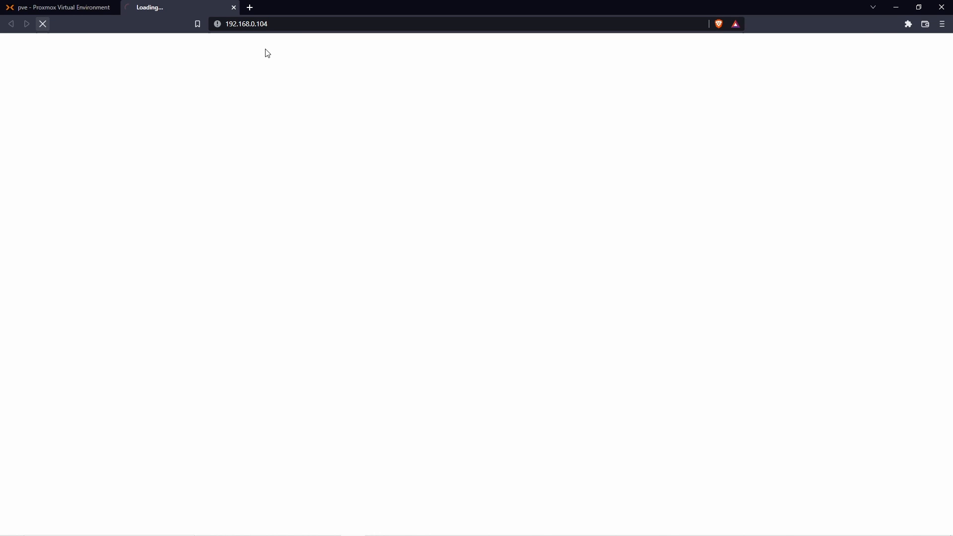
click(281, 27)
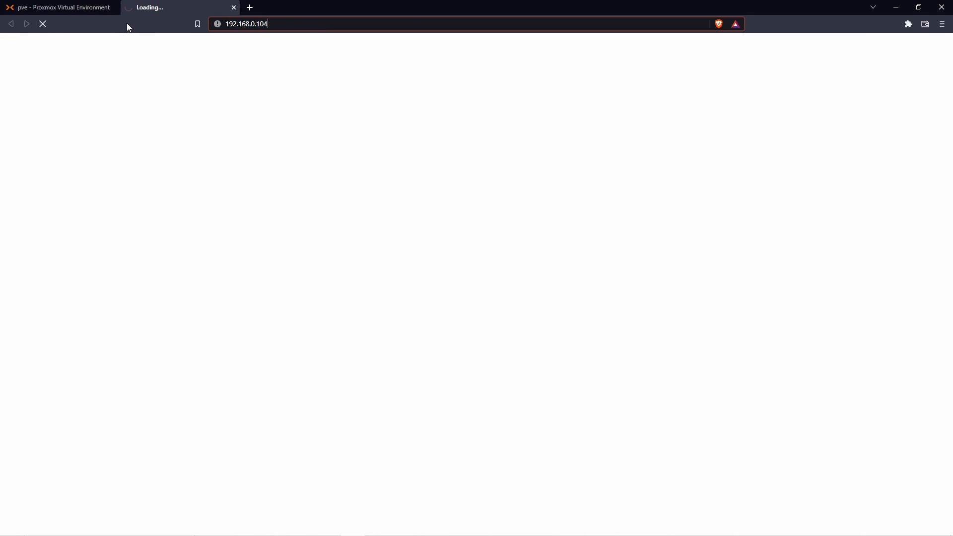
click(89, 7)
click(175, 6)
Step: Reopen the http server rule for editing in the Proxmox console and set its source address to 192.168.0.100
click(49, 8)
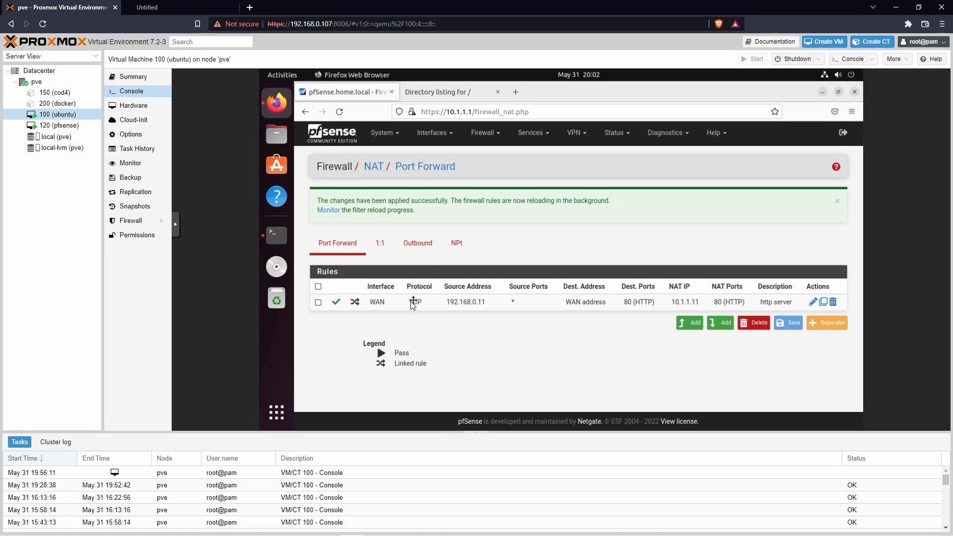
click(813, 303)
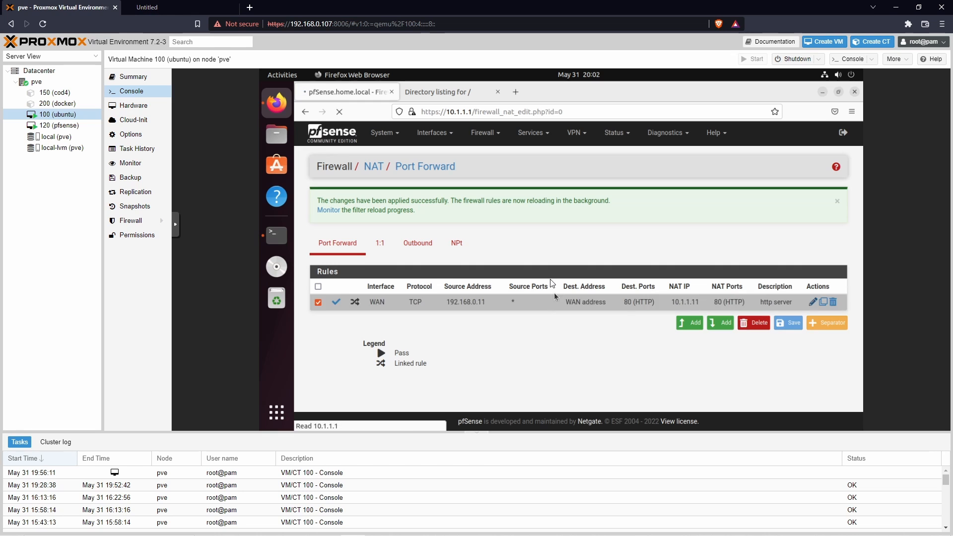
scroll(734, 347, down, 2)
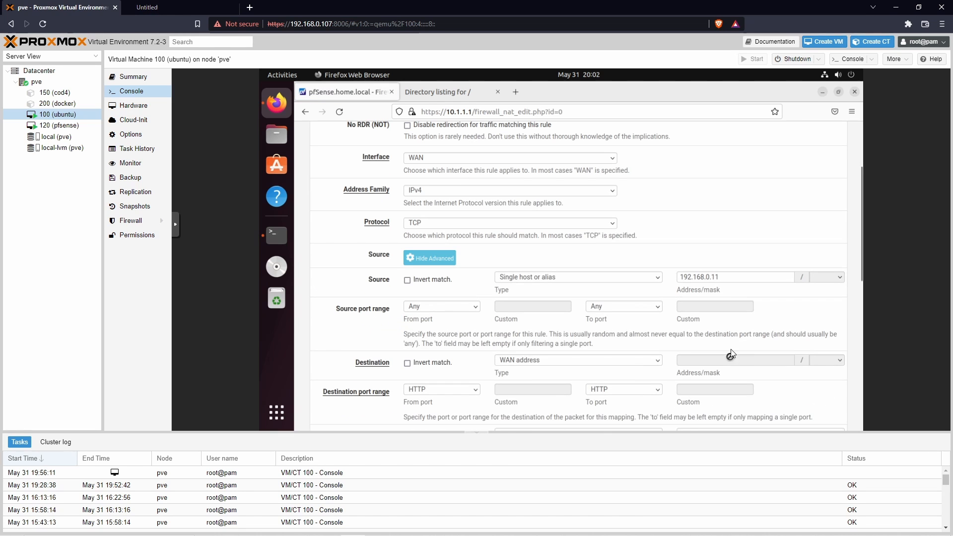
click(735, 277)
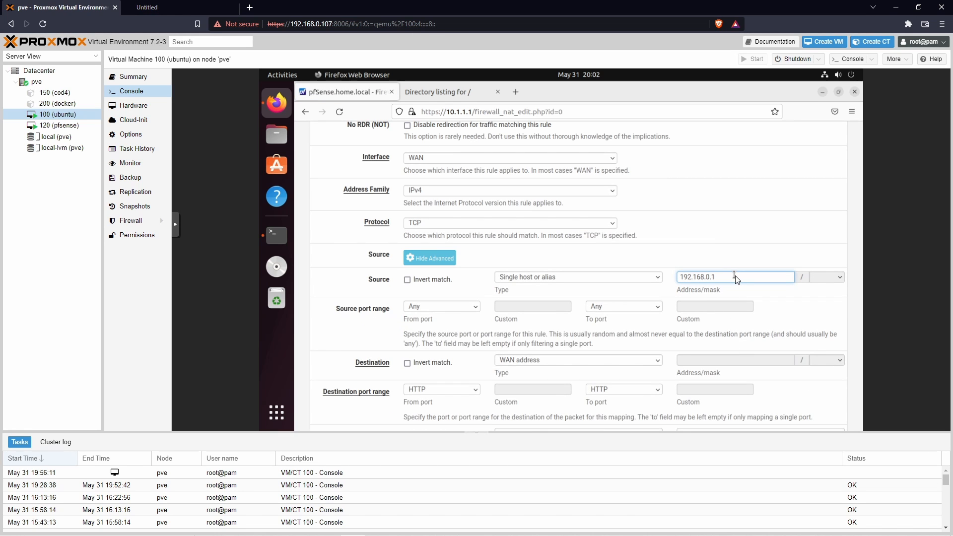
key(BackSpace)
text(00)
drag(727, 277, 665, 286)
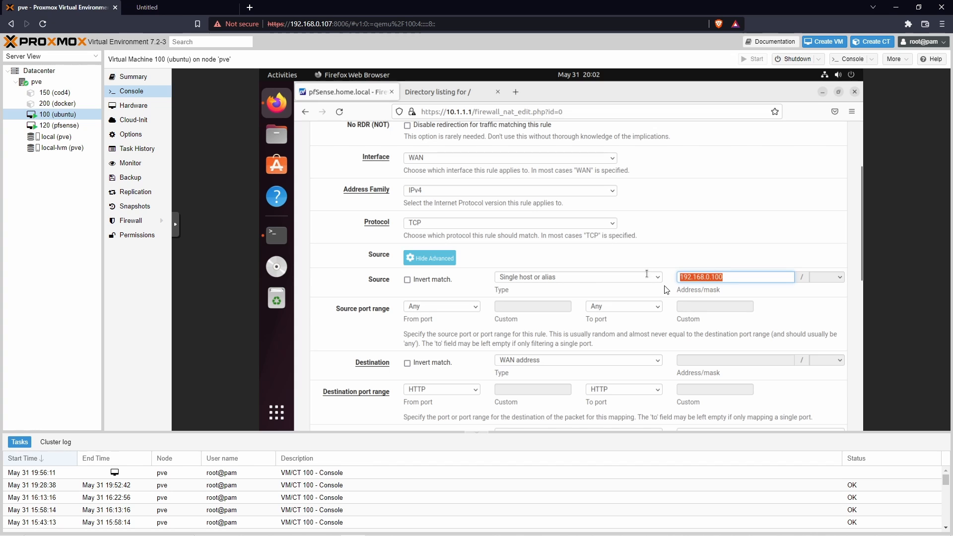
click(773, 291)
Step: Try Network as the rule's source type and set it back to Single host or alias
scroll(776, 318, down, 4)
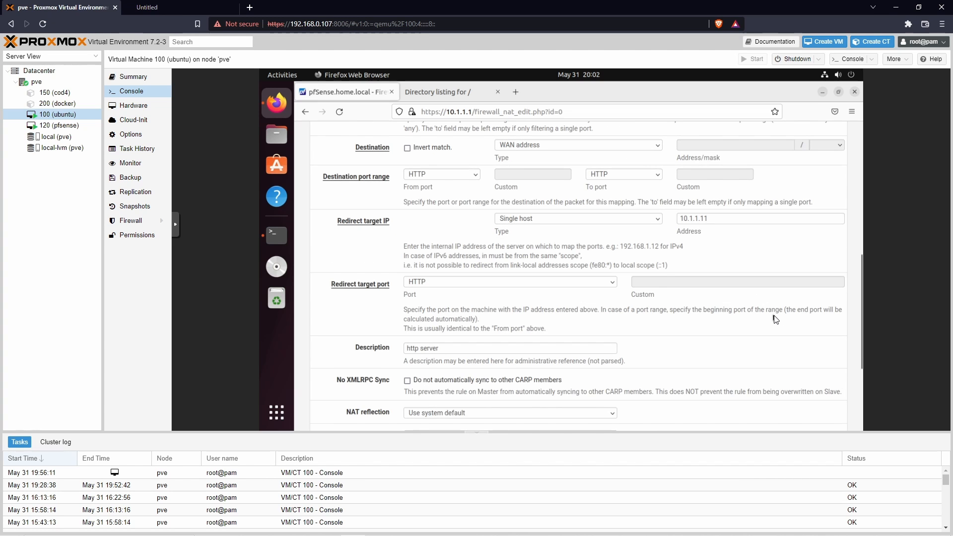
scroll(661, 258, up, 4)
click(629, 279)
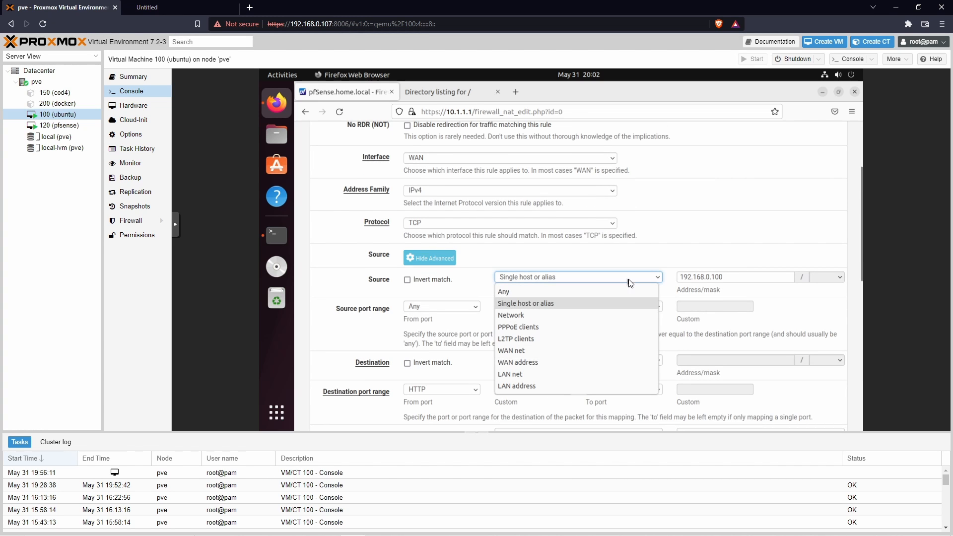
click(536, 321)
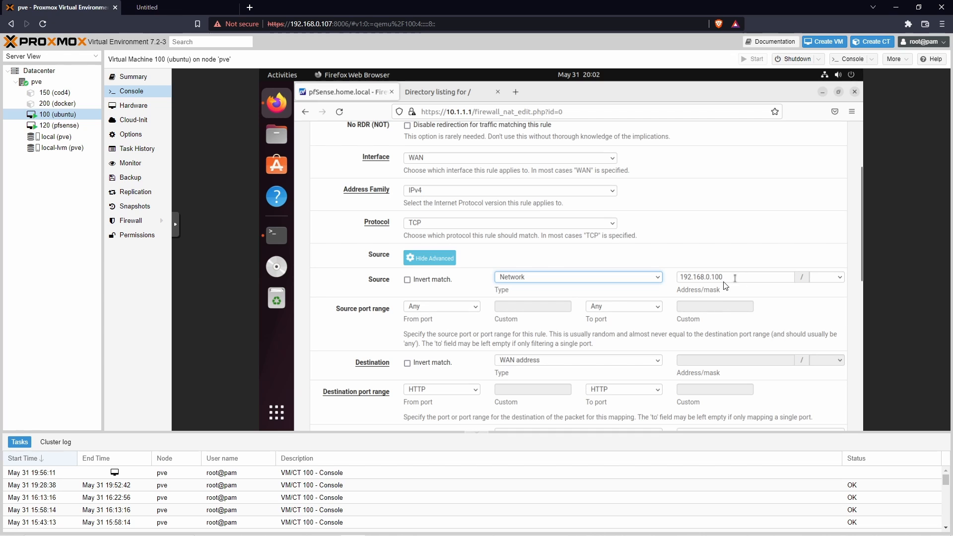
click(620, 284)
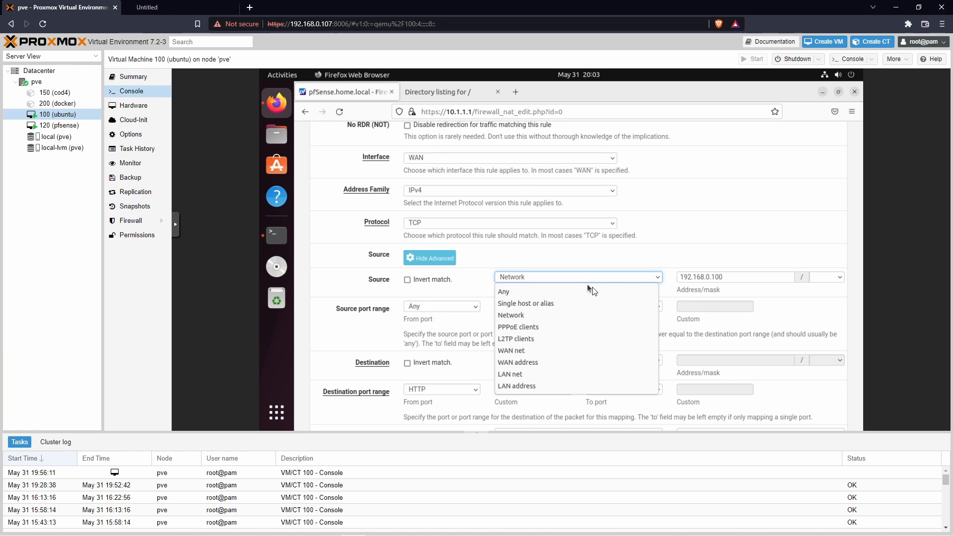
click(552, 304)
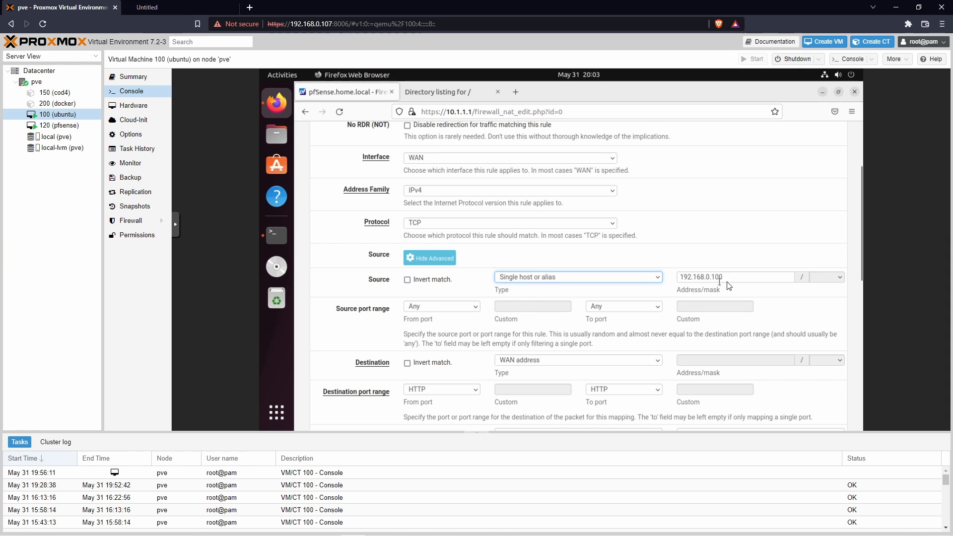
drag(729, 279, 658, 279)
click(780, 293)
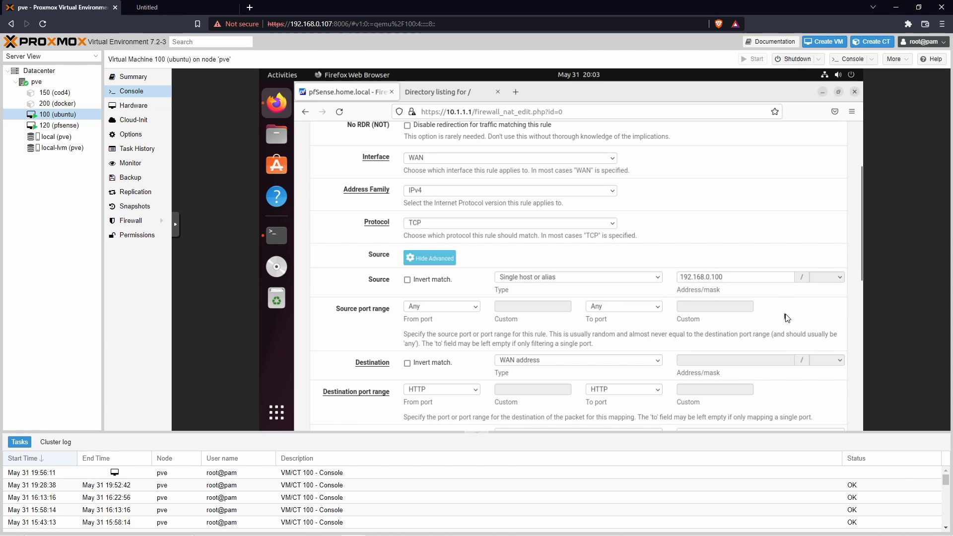
Step: Save the edited http server port forward rule and apply the pending NAT changes in pfSense
scroll(787, 318, down, 7)
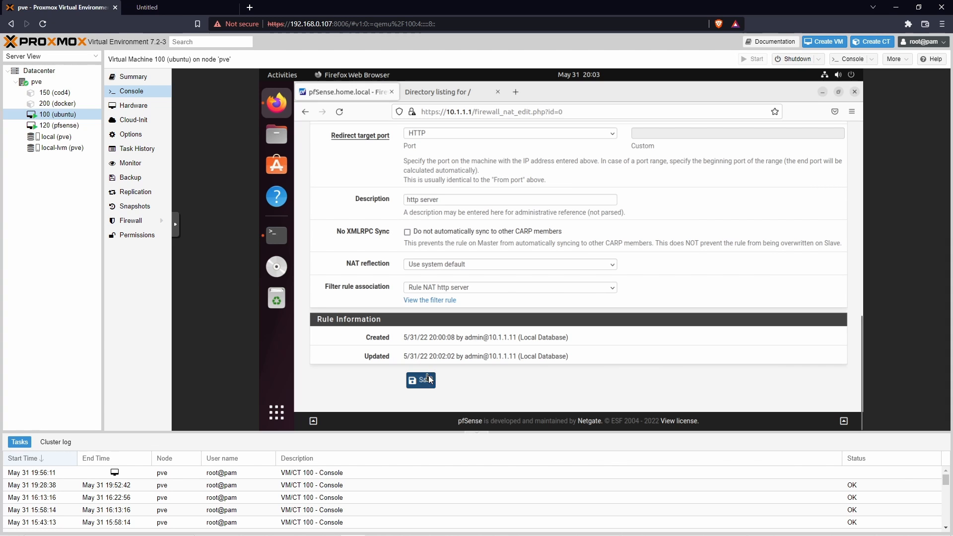
click(429, 380)
click(805, 208)
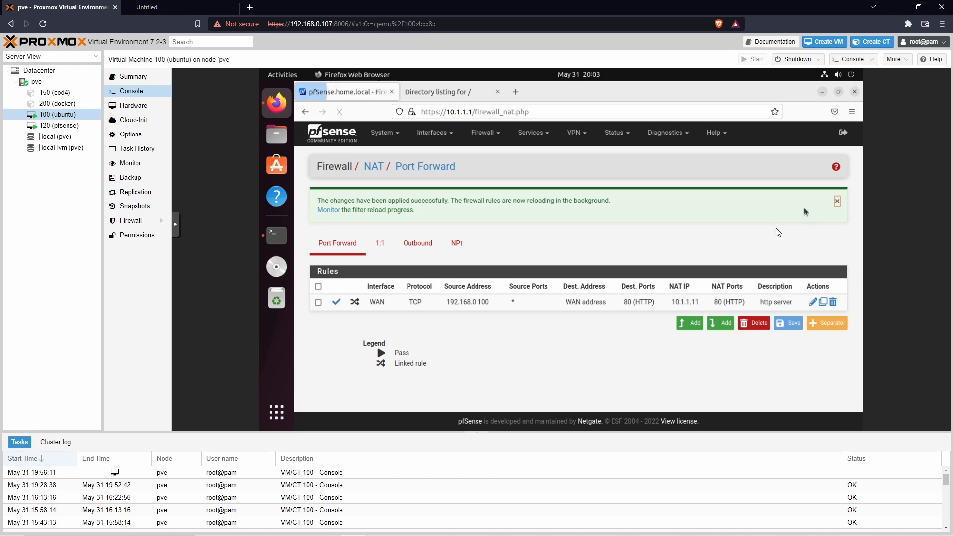
Step: Test the port forward by loading 192.168.0.104 in the host browser, examine the page, and return to the Proxmox console
click(149, 7)
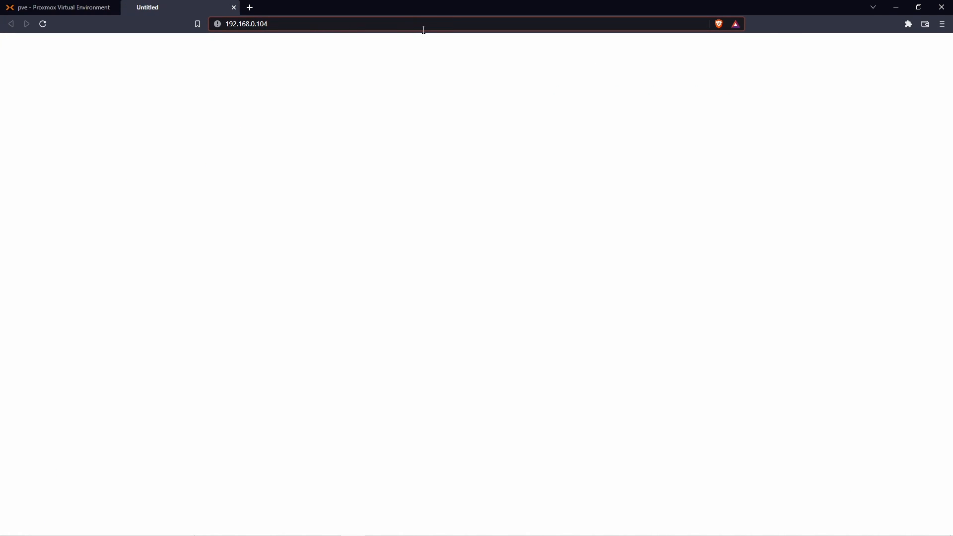
key(Return)
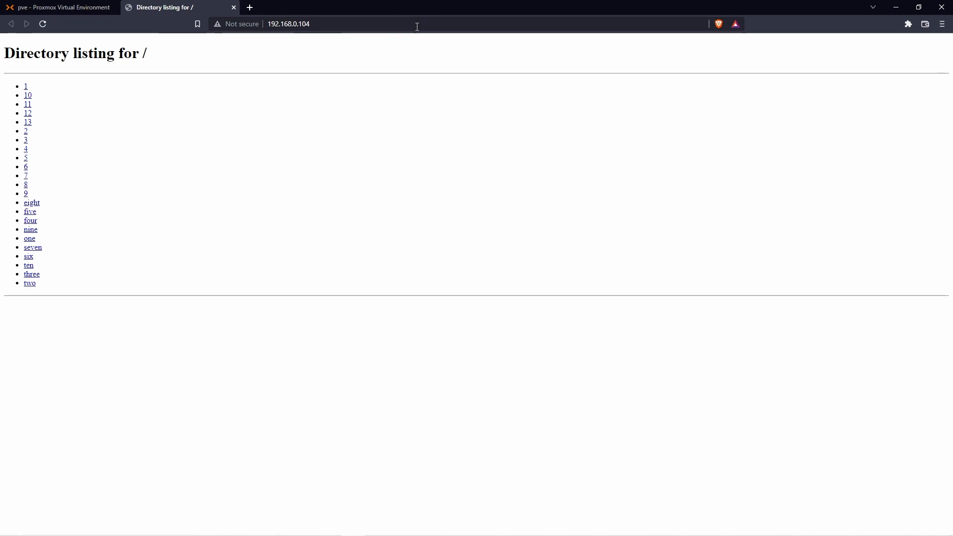
drag(56, 289, 25, 84)
click(143, 172)
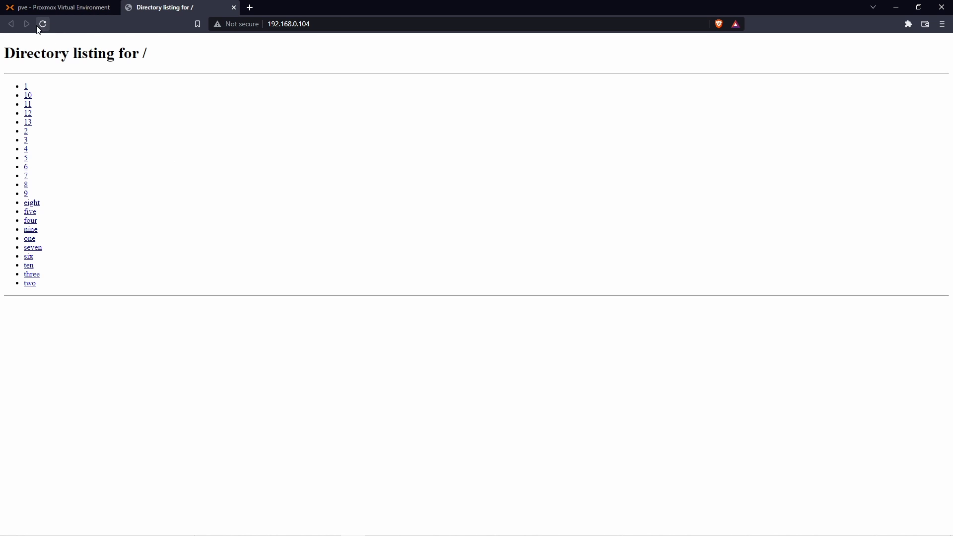
drag(247, 26, 237, 8)
click(235, 8)
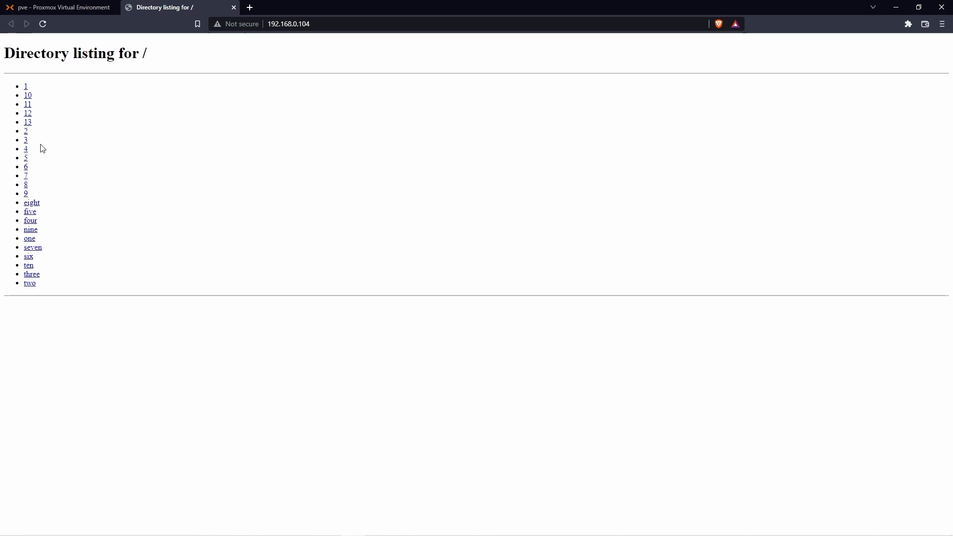
click(67, 10)
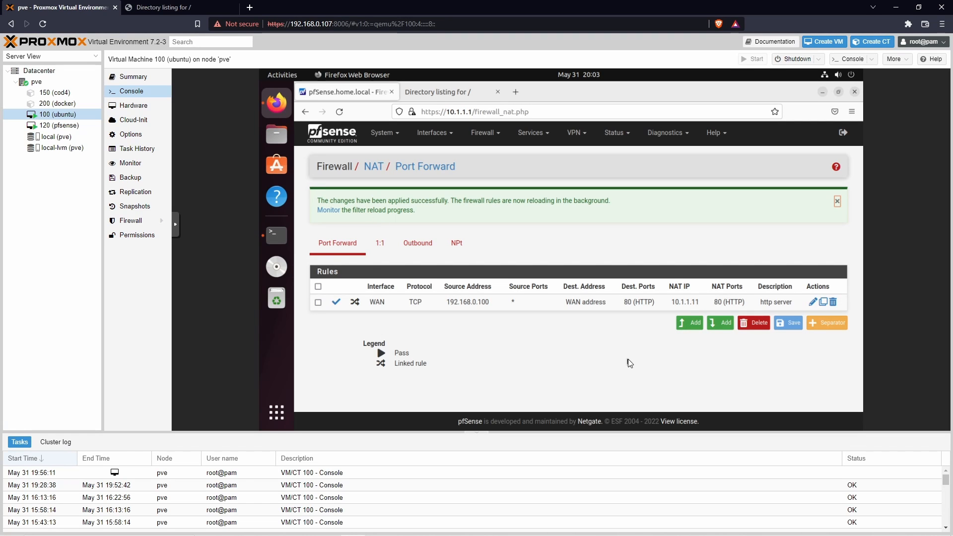